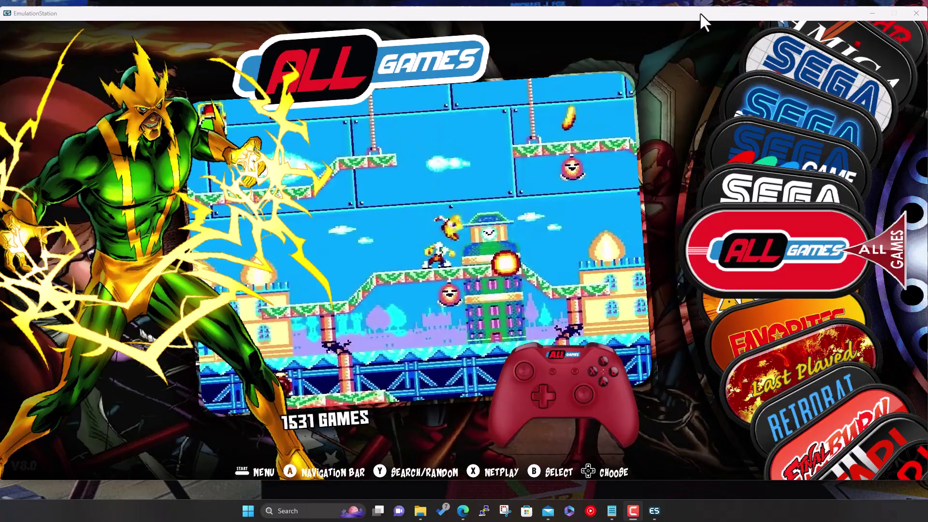
Cycle the system wheel from All Games past SEGA 32X, Game Gear, Megadrive, Atari and FinalBurn Neo, back down to Amiga
{"action": "key", "text": "Down"}
{"action": "key", "text": "Up"}
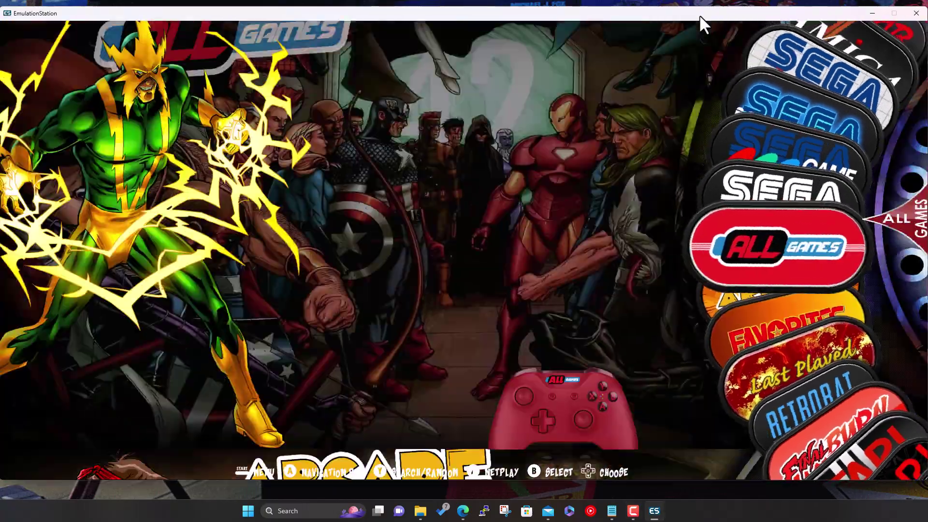
{"action": "key", "text": "Up"}
{"action": "key", "text": "Up"}
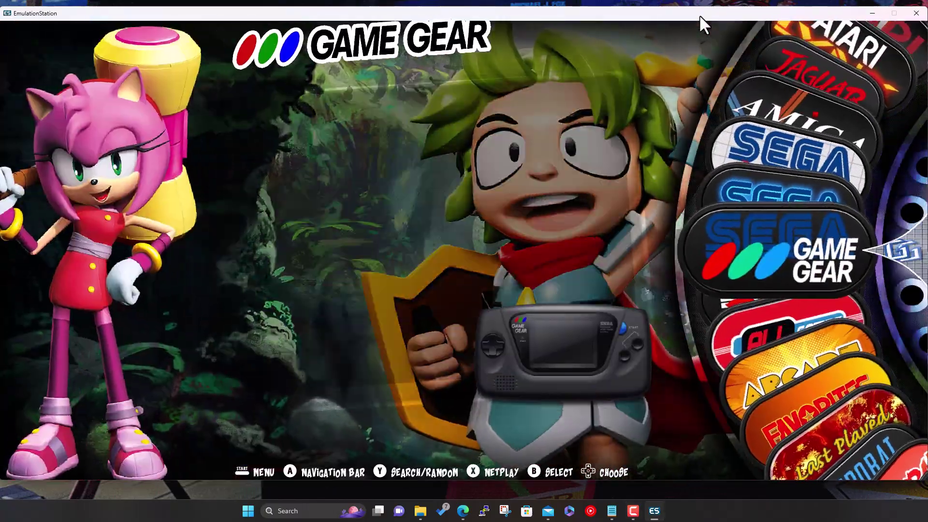
{"action": "key", "text": "Up"}
{"action": "key", "text": "Up"}
{"action": "key", "text": "Up"}
{"action": "key", "text": "Up"}
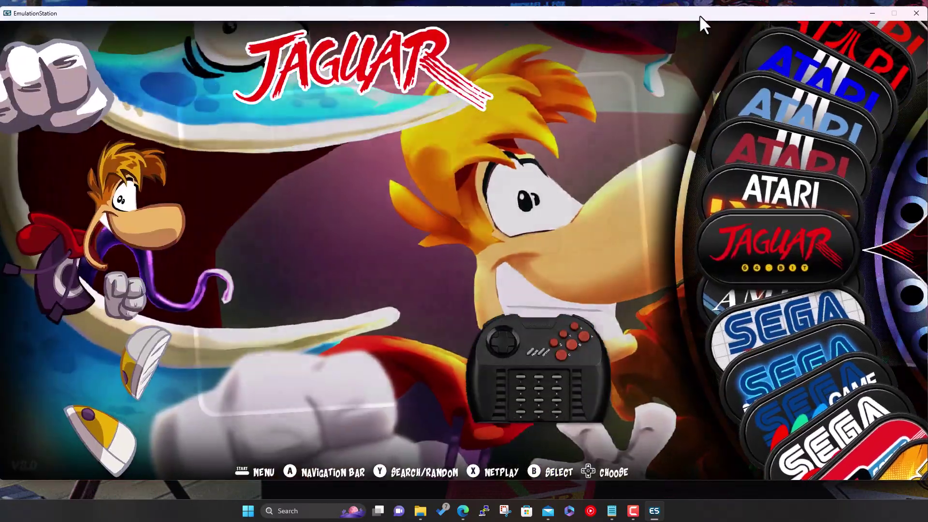
{"action": "key", "text": "Up"}
{"action": "key", "text": "Up"}
{"action": "key", "text": "Up"}
{"action": "key", "text": "Up"}
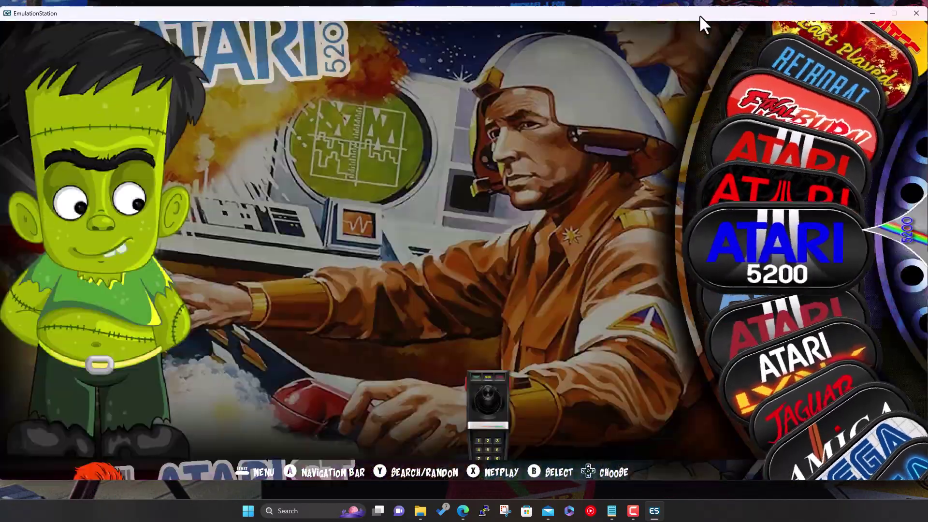
{"action": "key", "text": "Up"}
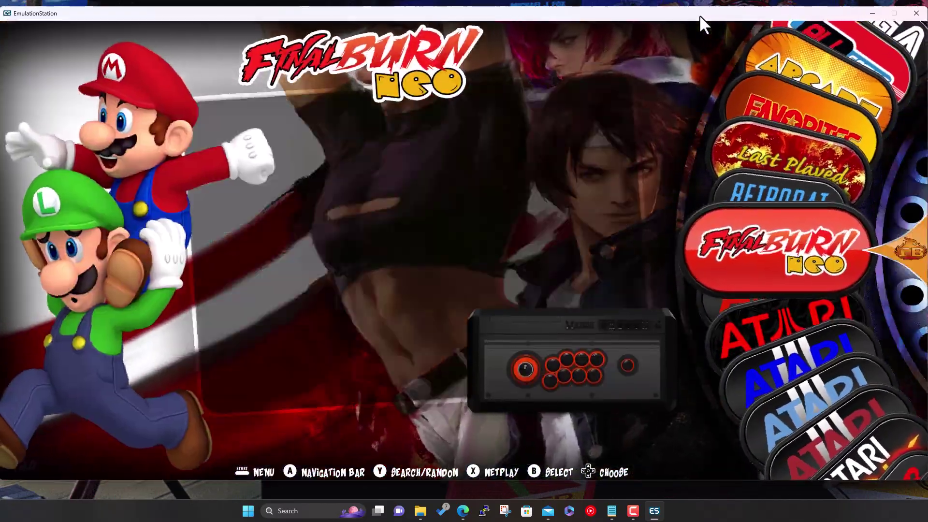
{"action": "key", "text": "Up"}
{"action": "key", "text": "Down"}
{"action": "key", "text": "Down"}
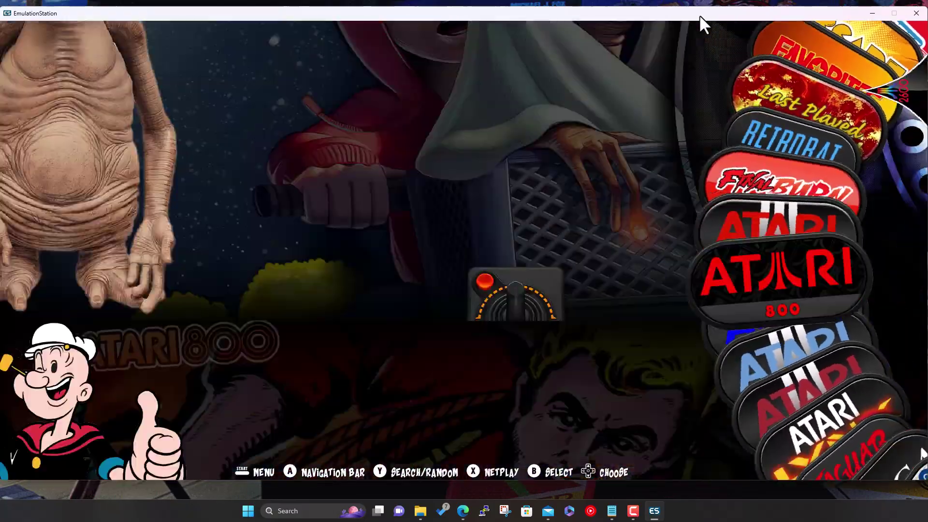
{"action": "key", "text": "Down"}
{"action": "key", "text": "Down"}
{"action": "key", "text": "Down"}
{"action": "key", "text": "Down"}
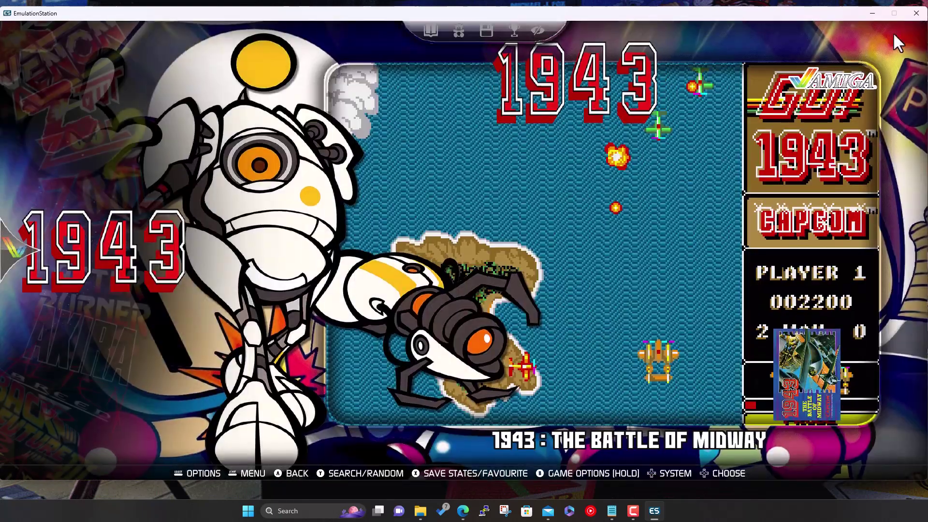
Close EmulationStation and bring up the Explorer window for the RetroBat build
{"action": "key", "text": "Return"}
{"action": "left_click", "coordinate": [913, 18]}
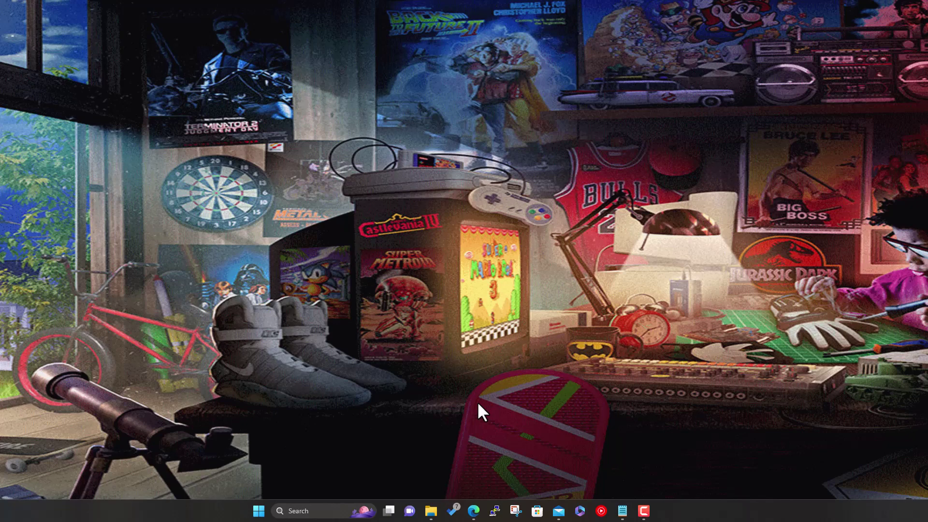
{"action": "mouse_move", "coordinate": [434, 514]}
{"action": "left_click", "coordinate": [455, 484]}
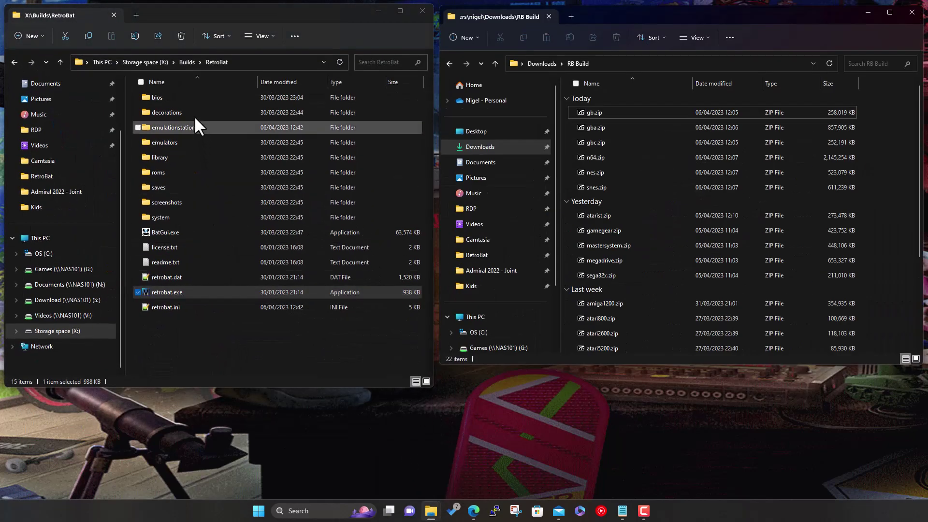
Go to X:\Builds\RetroBat\roms and open gb.zip from RB Build in 7-Zip
{"action": "left_click", "coordinate": [187, 63]}
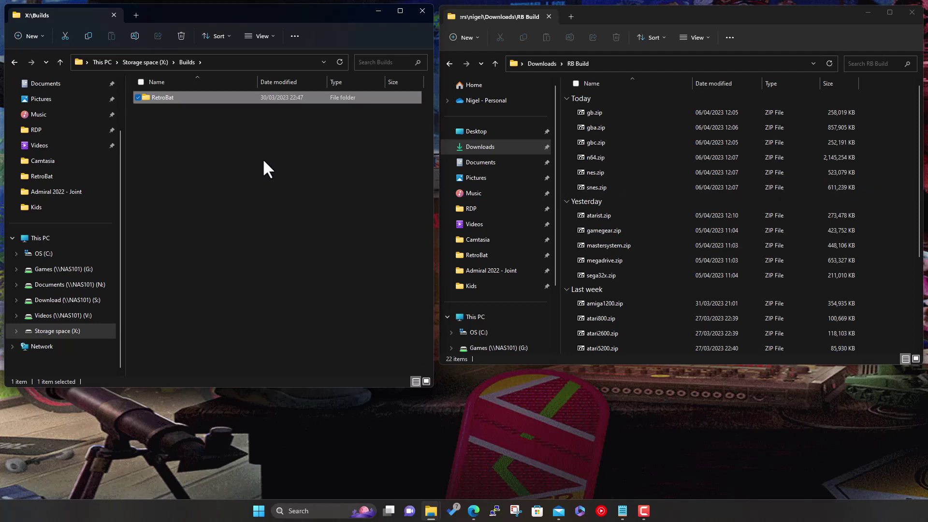
{"action": "double_click", "coordinate": [171, 96]}
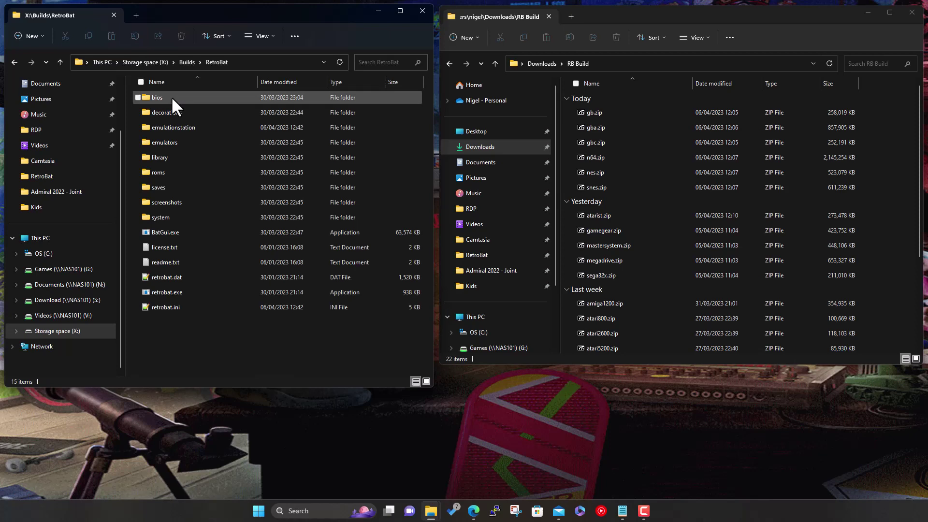
{"action": "left_click", "coordinate": [163, 173]}
{"action": "double_click", "coordinate": [163, 173]}
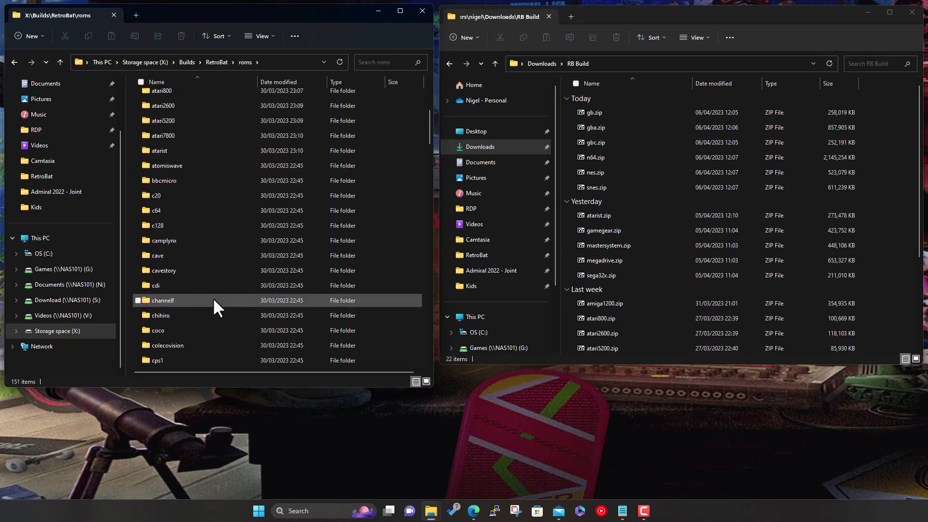
{"action": "scroll", "coordinate": [214, 300], "scroll_direction": "down", "scroll_amount": 15}
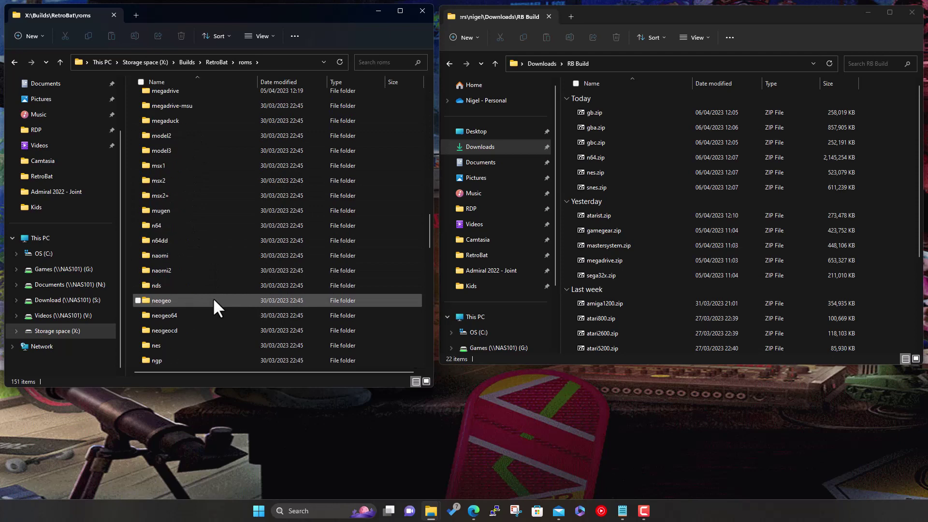
{"action": "scroll", "coordinate": [213, 297], "scroll_direction": "up", "scroll_amount": 6}
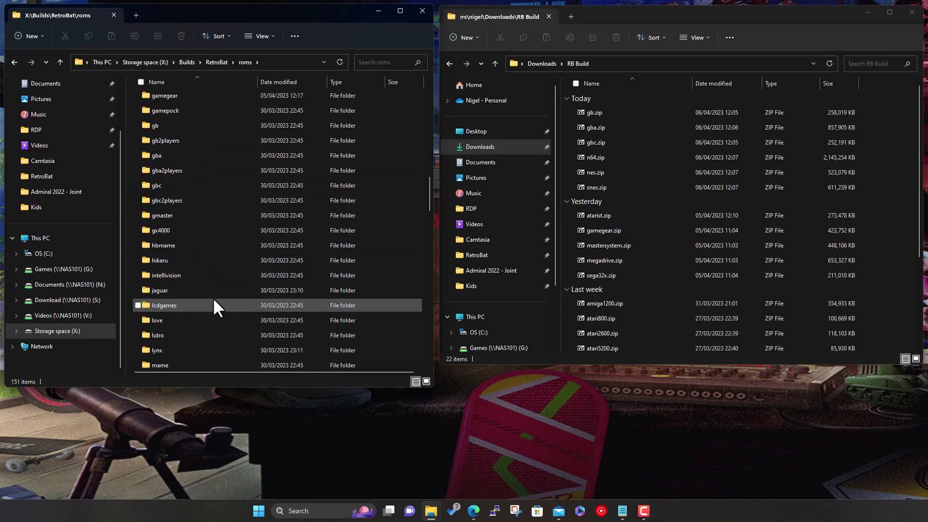
{"action": "double_click", "coordinate": [610, 111]}
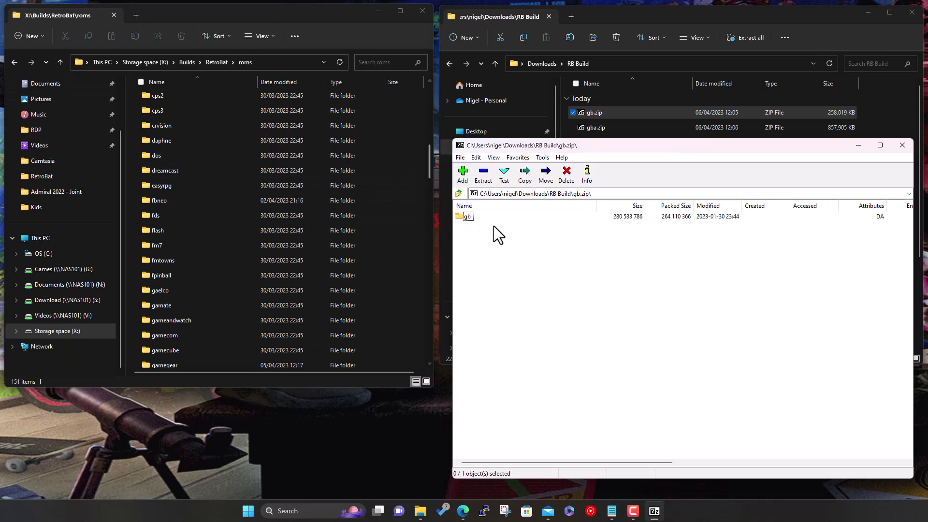
Switch the roms folder in Explorer to List view
{"action": "left_click", "coordinate": [269, 36]}
{"action": "left_click", "coordinate": [278, 119]}
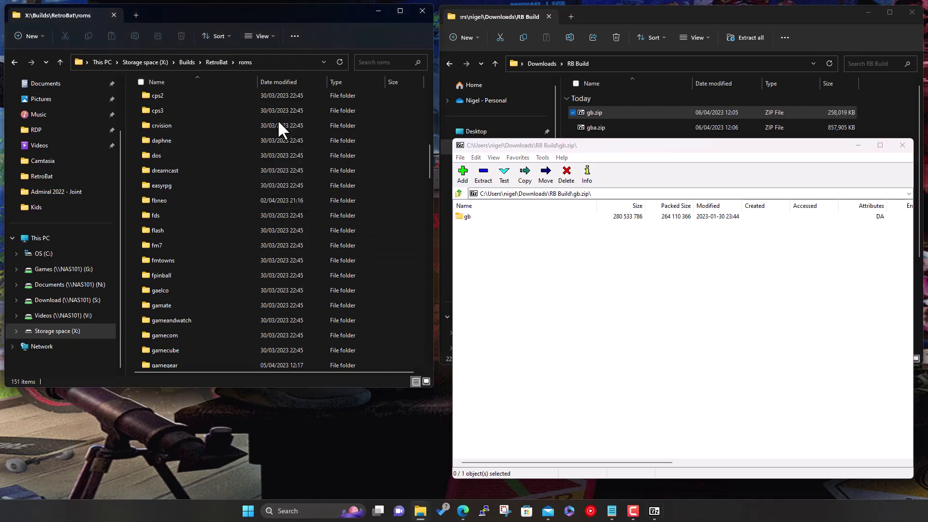
{"action": "scroll", "coordinate": [334, 226], "scroll_direction": "down", "scroll_amount": 3}
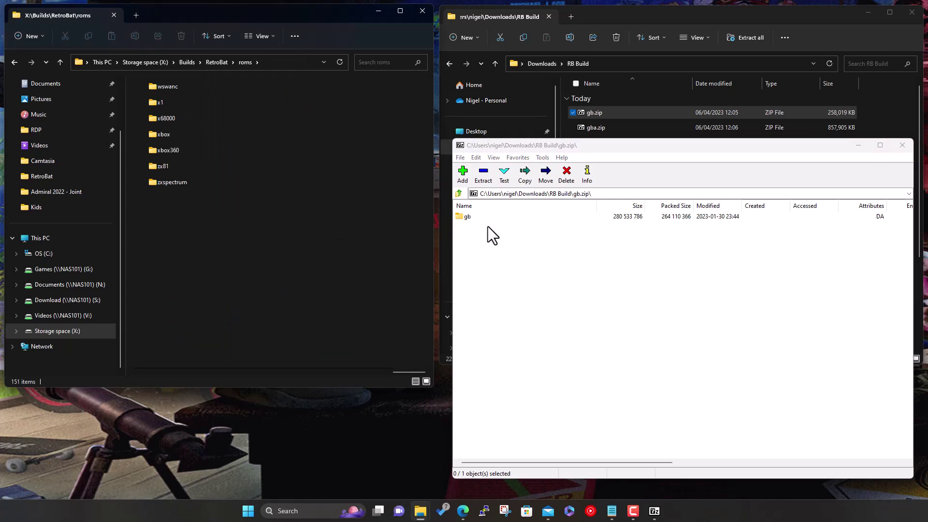
Drag gb.zip's gb folder into roms, enter the archive password, and return to RB Build's listing
{"action": "left_click", "coordinate": [467, 218]}
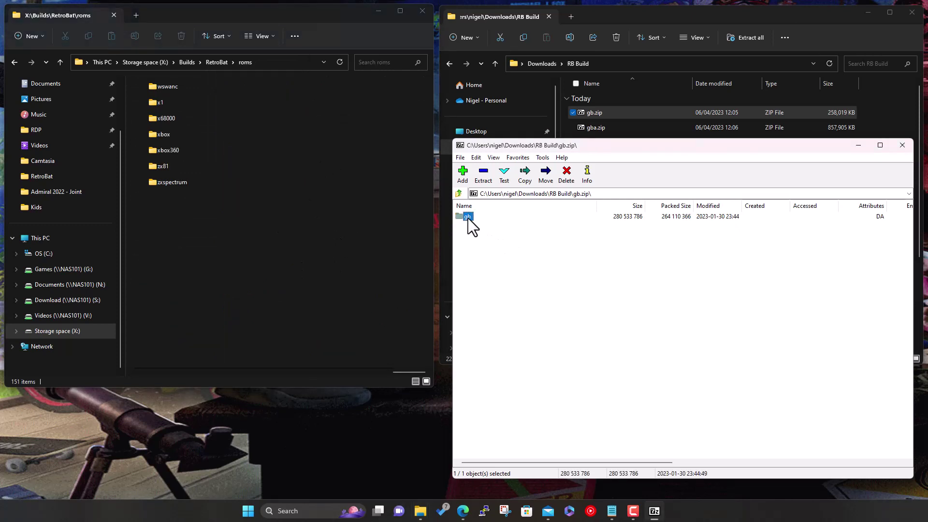
{"action": "left_click_drag", "start_coordinate": [468, 218], "coordinate": [348, 210]}
{"action": "left_click_drag", "start_coordinate": [215, 191], "coordinate": [355, 280]}
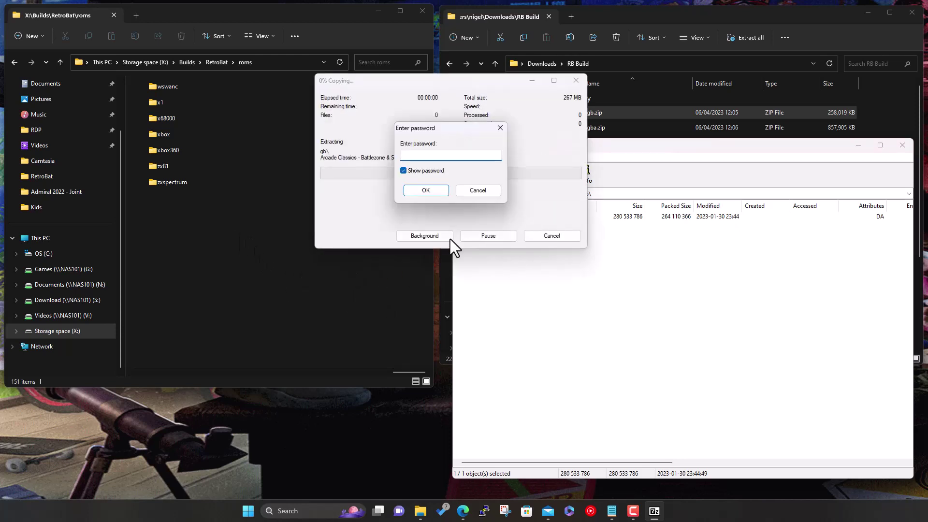
{"action": "key", "text": "Return"}
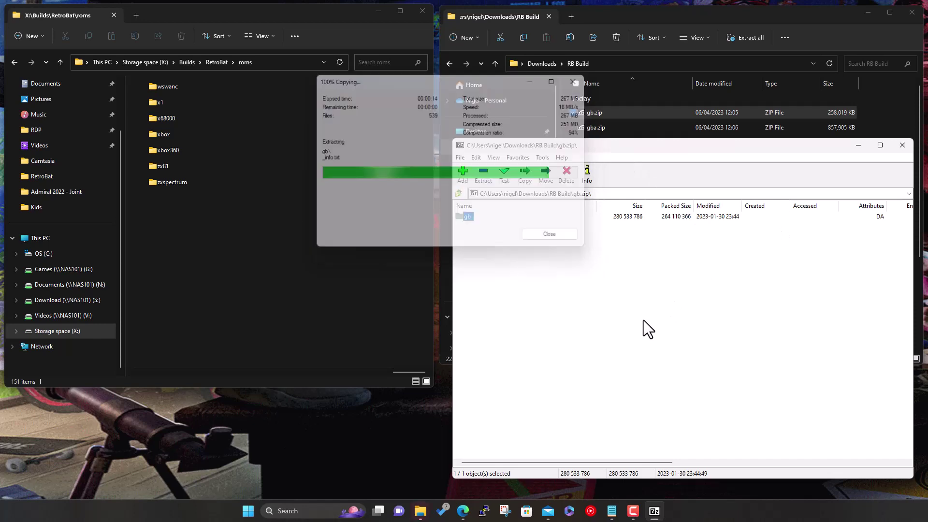
{"action": "left_click", "coordinate": [458, 193]}
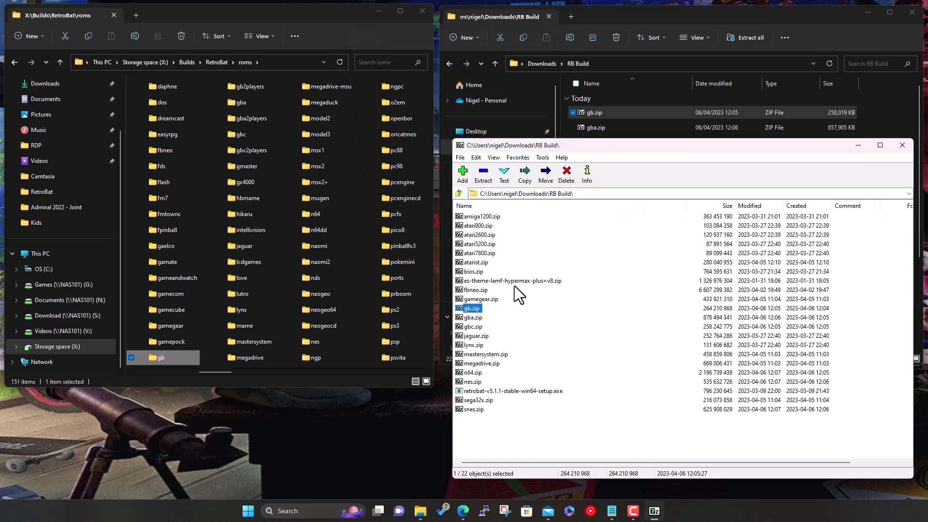
Open gba.zip, drag its gba folder into roms with the archive password, then go up a level
{"action": "double_click", "coordinate": [472, 317]}
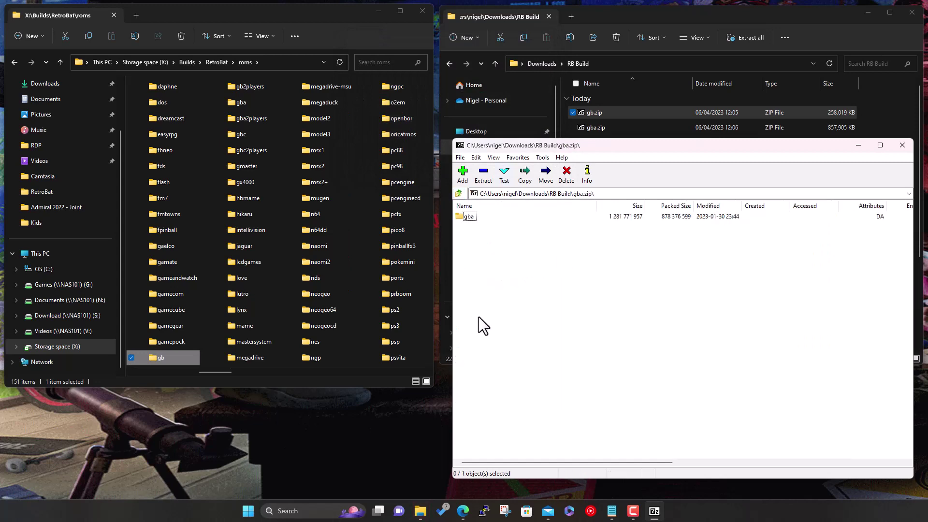
{"action": "left_click_drag", "start_coordinate": [471, 218], "coordinate": [257, 329]}
{"action": "left_click", "coordinate": [470, 217]}
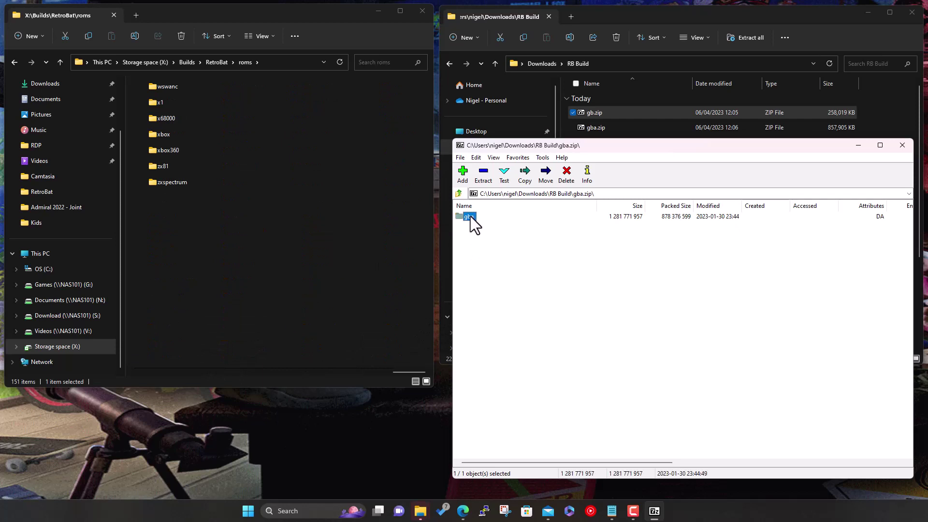
{"action": "left_click_drag", "start_coordinate": [470, 218], "coordinate": [358, 226]}
{"action": "type", "text": "RB"}
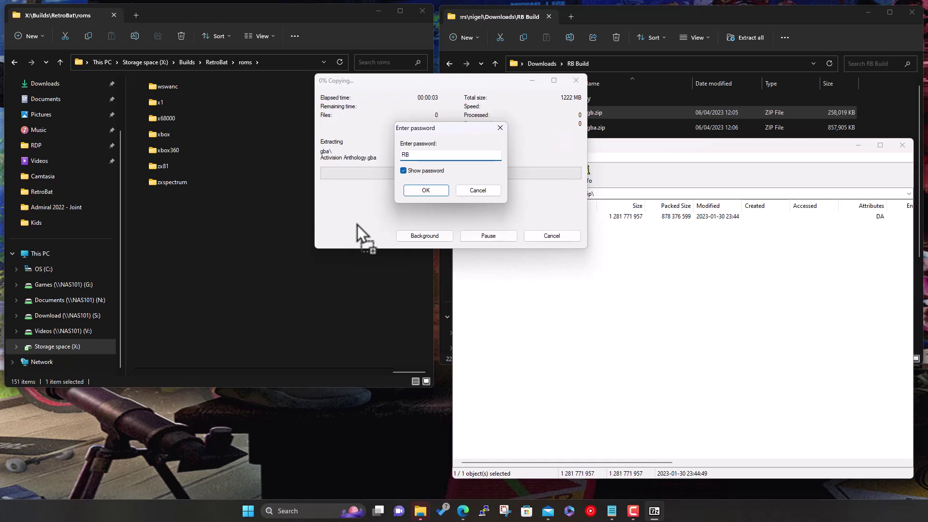
{"action": "type", "text": "-Build!"}
{"action": "key", "text": "Return"}
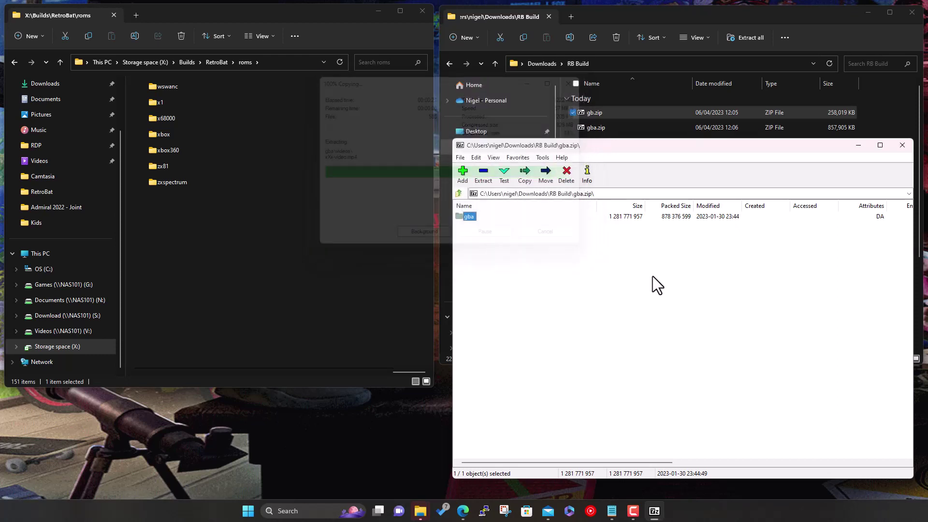
{"action": "left_click", "coordinate": [459, 193]}
Open gbc.zip, drag its gbc folder into roms, and enter the archive password to extract it
{"action": "double_click", "coordinate": [471, 328]}
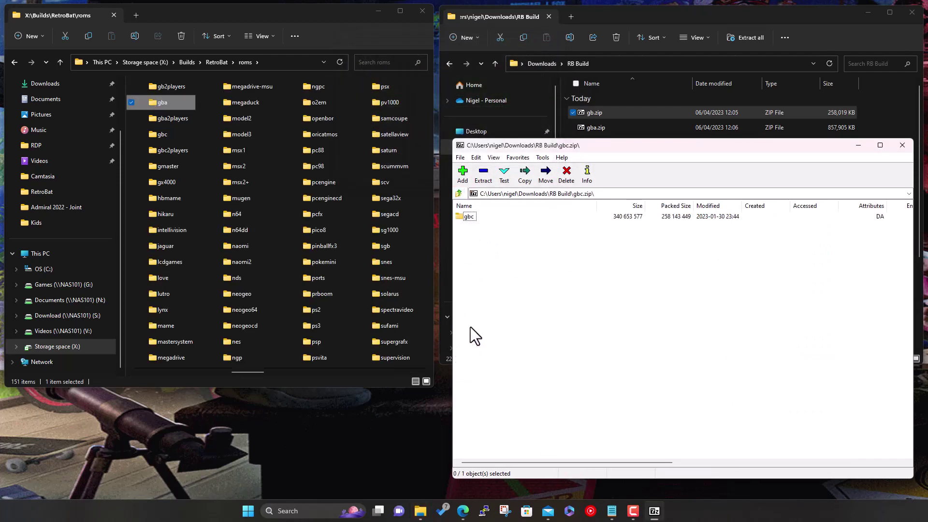
{"action": "scroll", "coordinate": [282, 278], "scroll_direction": "down", "scroll_amount": 10}
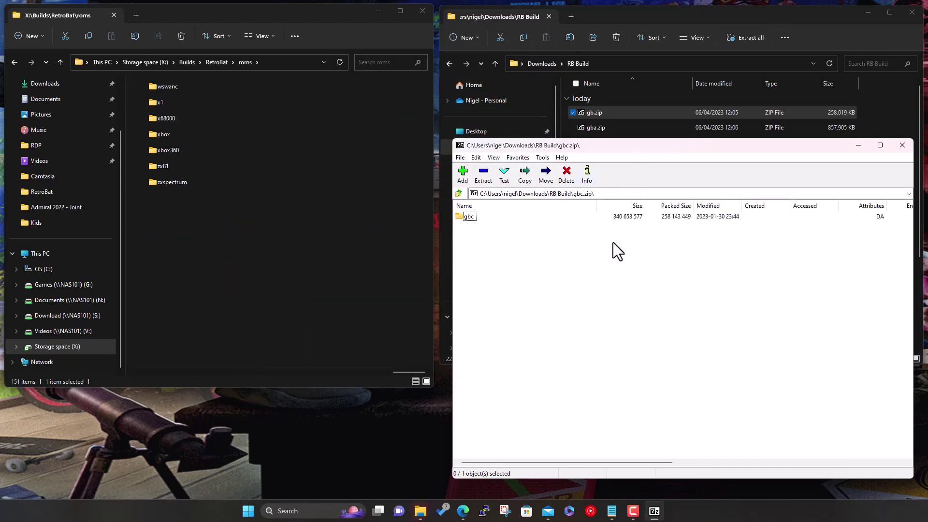
{"action": "left_click", "coordinate": [465, 214]}
{"action": "left_click_drag", "start_coordinate": [468, 216], "coordinate": [349, 244]}
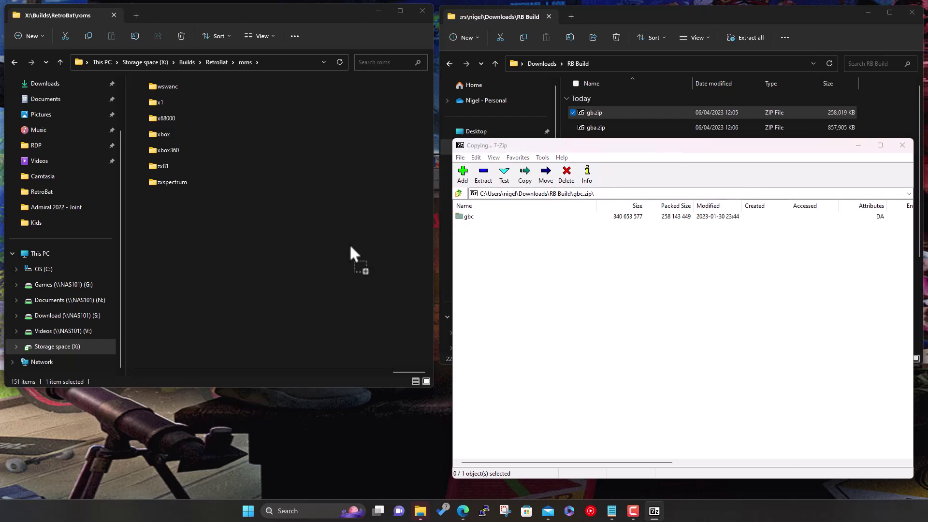
{"action": "type", "text": "RB0"}
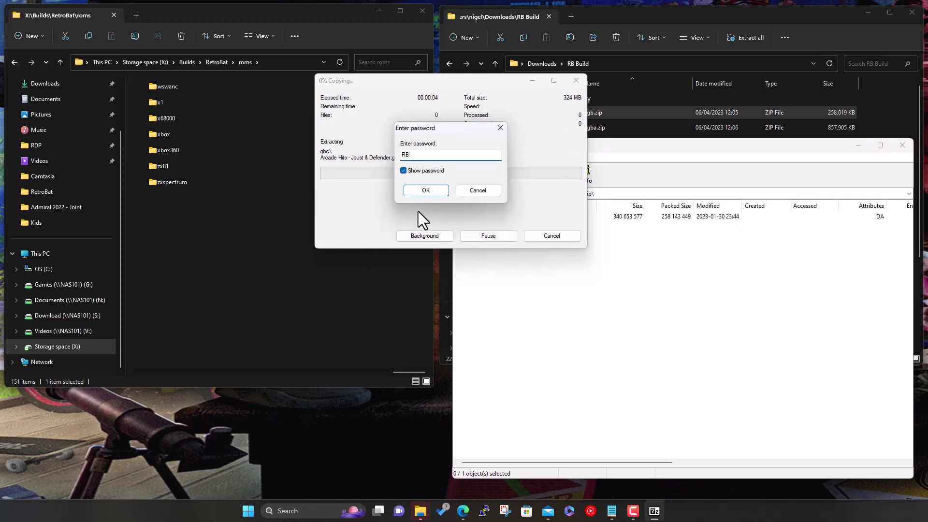
{"action": "type", "text": "Build!"}
{"action": "key", "text": "Return"}
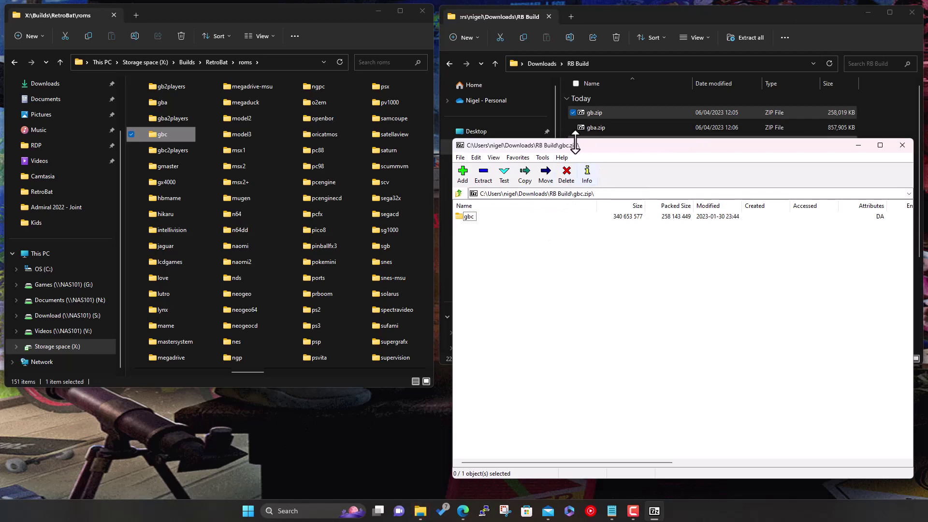
{"action": "left_click", "coordinate": [458, 194]}
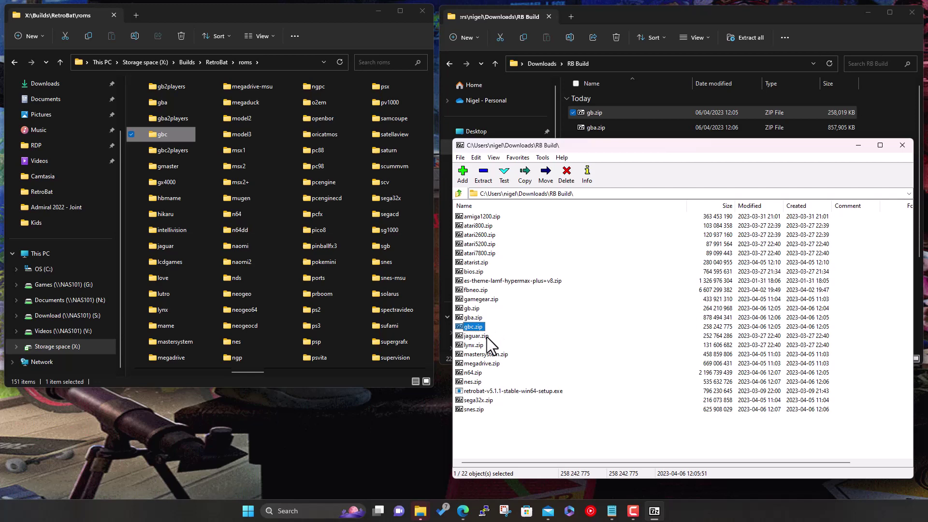
Open n64.zip, drag its n64 folder into roms with the archive password, then go up a level
{"action": "double_click", "coordinate": [473, 373]}
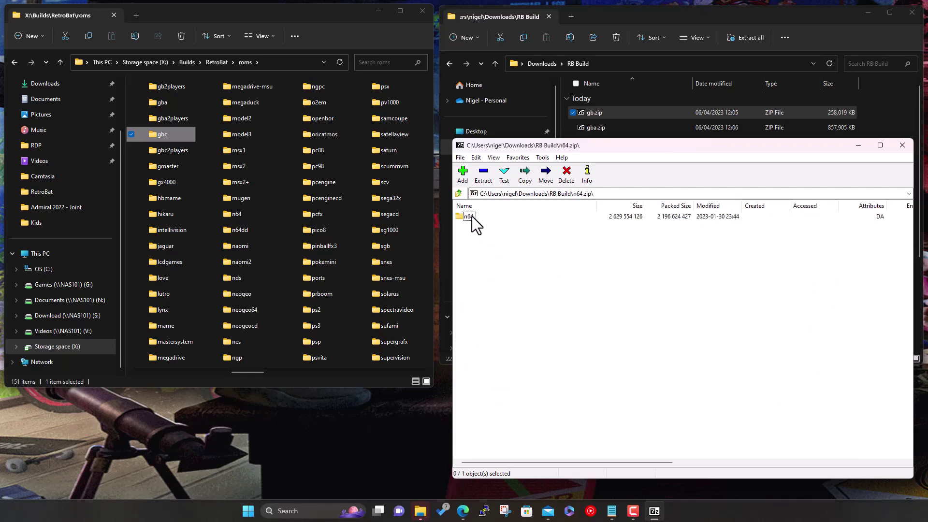
{"action": "left_click_drag", "start_coordinate": [472, 217], "coordinate": [271, 256]}
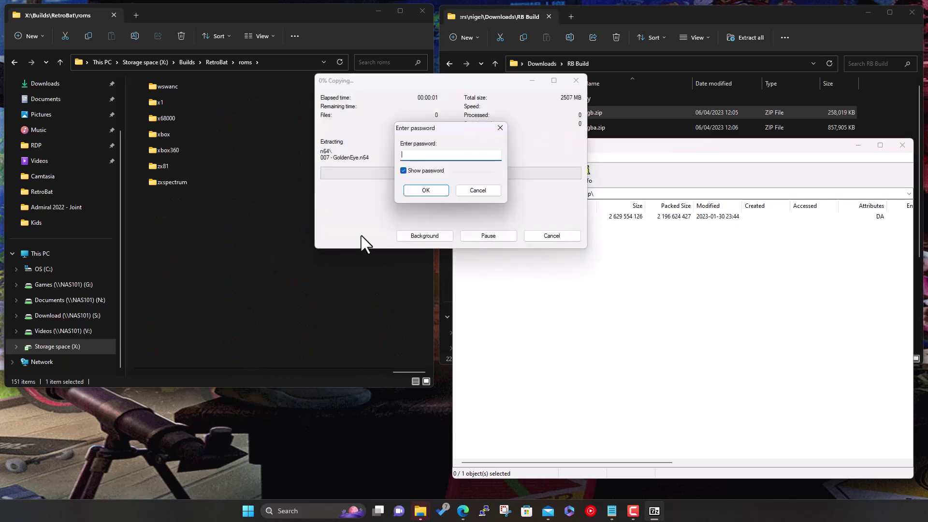
{"action": "key", "text": "Return"}
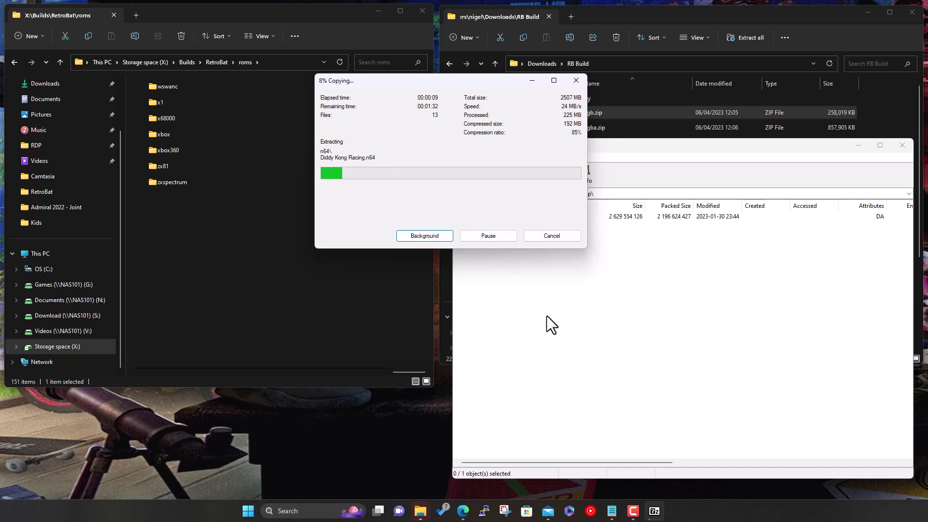
{"action": "left_click_drag", "start_coordinate": [473, 85], "coordinate": [734, 264]}
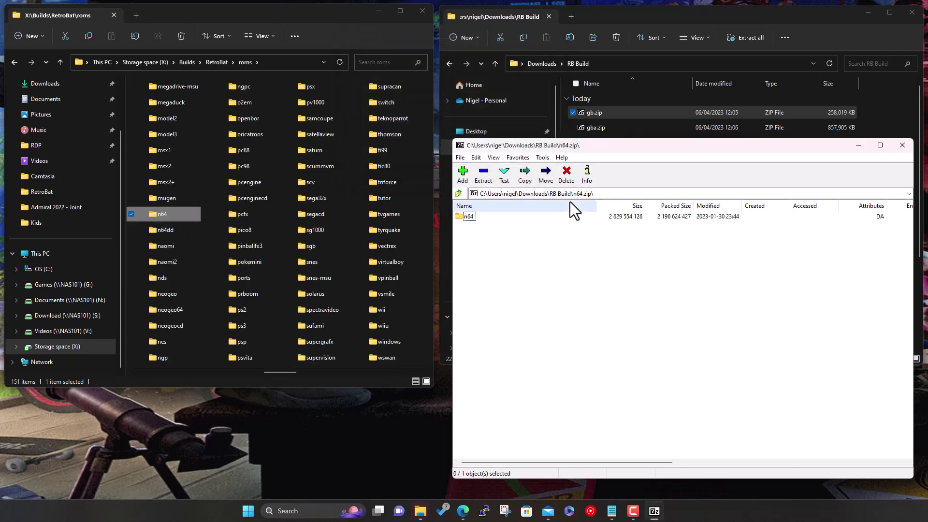
{"action": "left_click", "coordinate": [458, 193]}
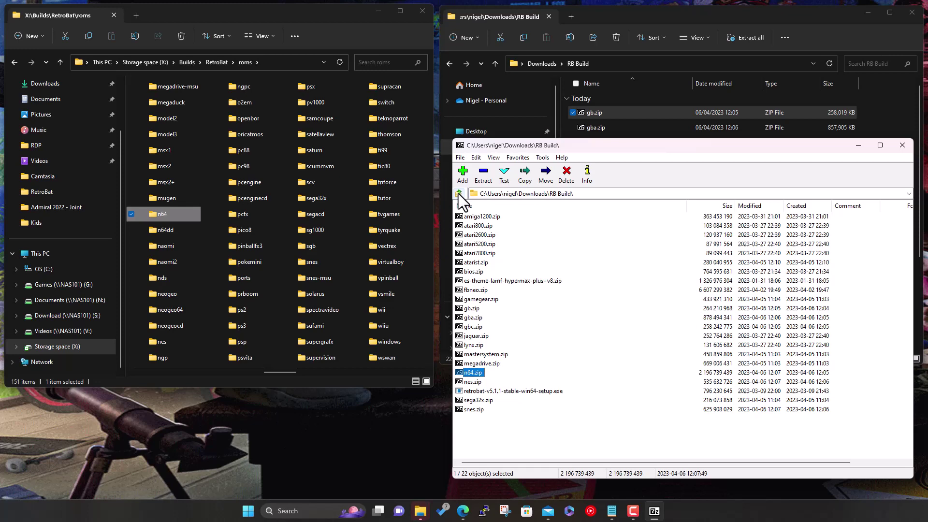
Open nes.zip and drag its nes folder into roms, entering the archive password
{"action": "double_click", "coordinate": [472, 381]}
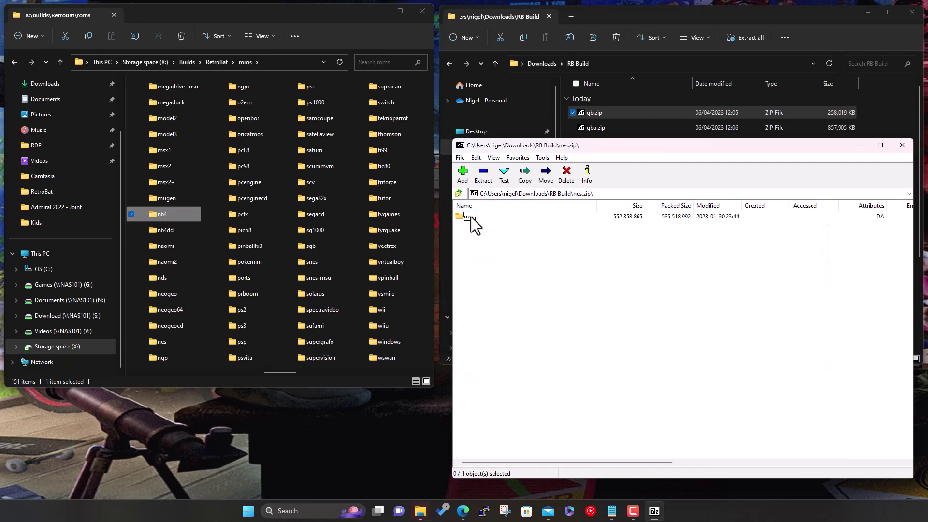
{"action": "left_click_drag", "start_coordinate": [470, 218], "coordinate": [349, 274]}
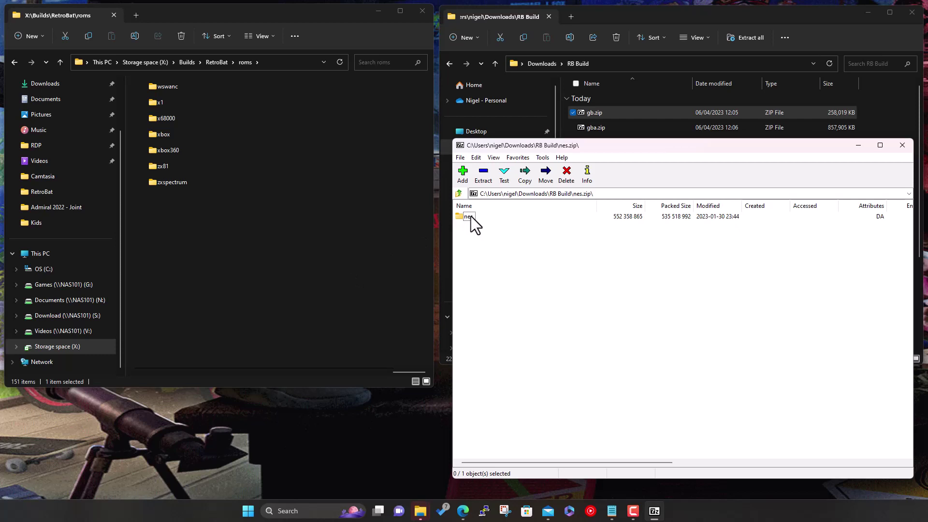
{"action": "left_click_drag", "start_coordinate": [471, 216], "coordinate": [332, 254]}
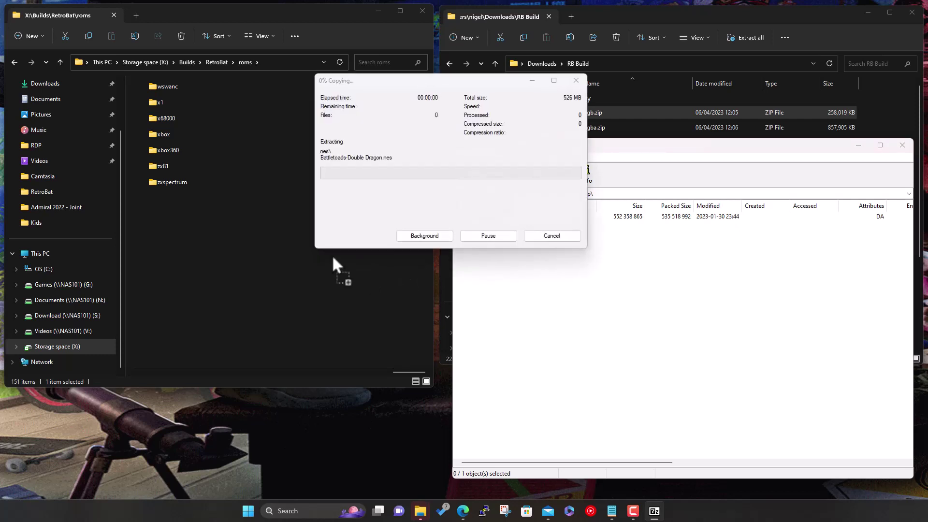
{"action": "type", "text": "RB"}
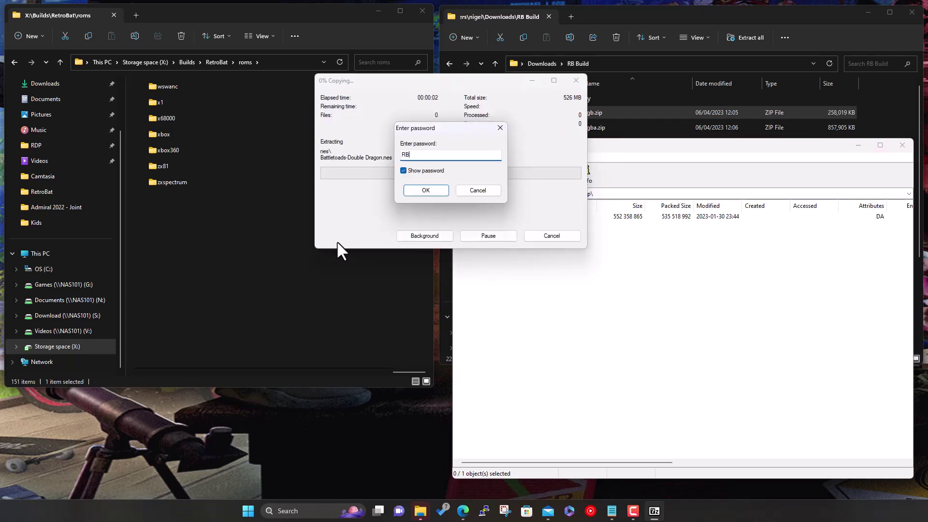
{"action": "type", "text": "-Build"}
{"action": "key", "text": "Return"}
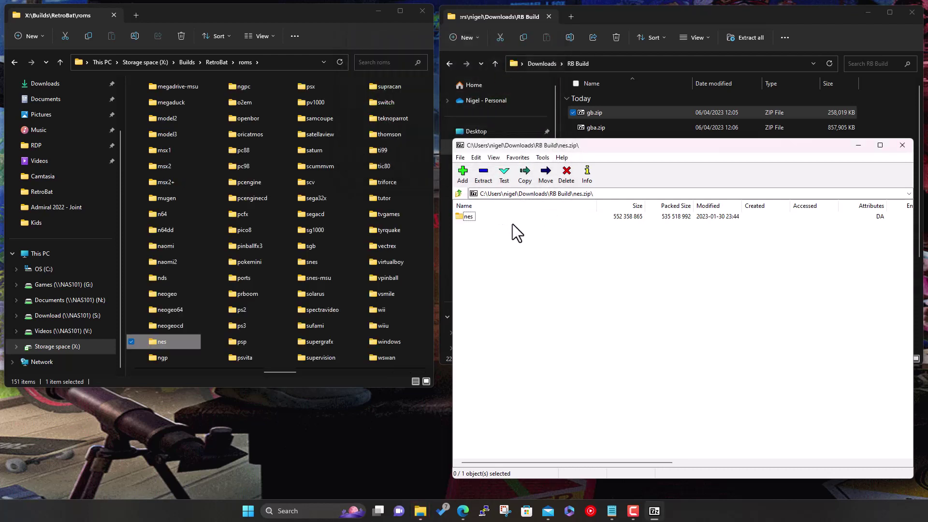
Bring up the nes folder's context menu in 7-Zip and dismiss it without choosing anything
{"action": "left_click", "coordinate": [467, 218]}
{"action": "right_click", "coordinate": [472, 216]}
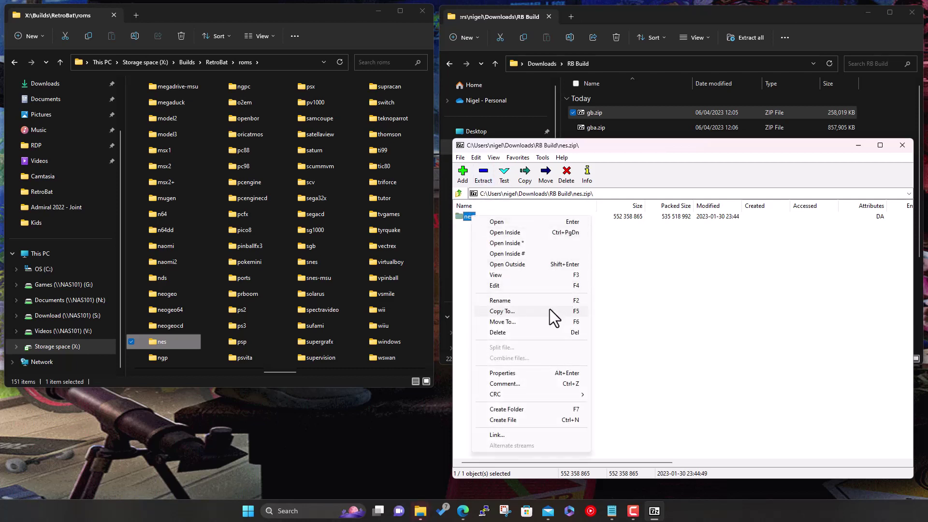
{"action": "left_click", "coordinate": [669, 257]}
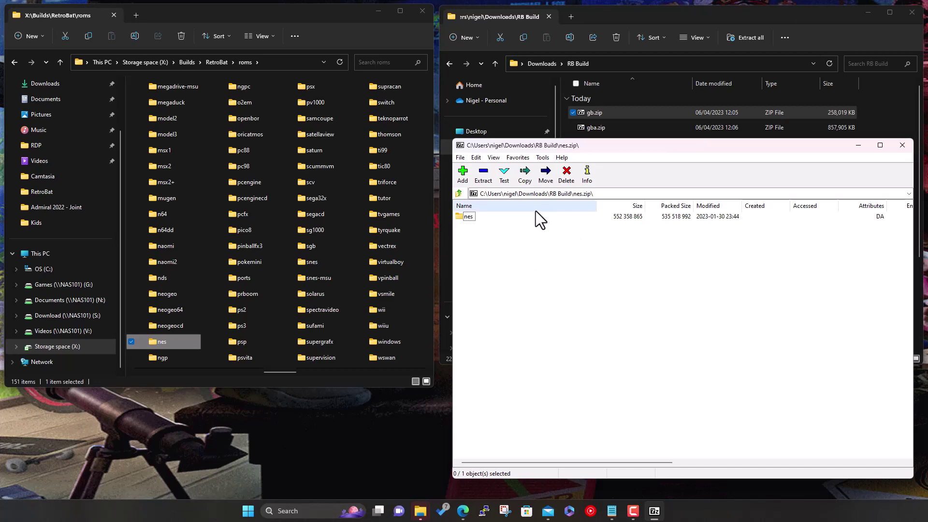
{"action": "scroll", "coordinate": [367, 259], "scroll_direction": "down", "scroll_amount": 3}
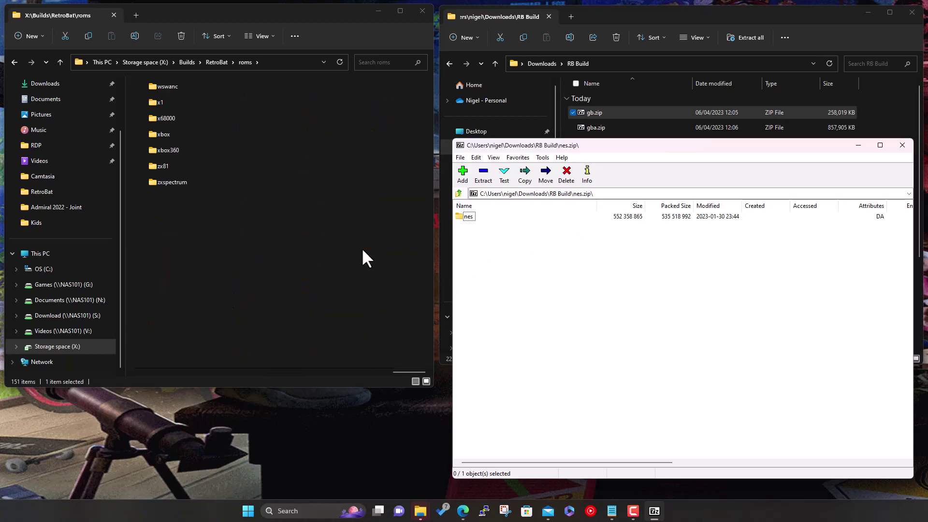
Open snes.zip from the build archives and drag its snes folder into roms with the archive password
{"action": "left_click", "coordinate": [459, 194]}
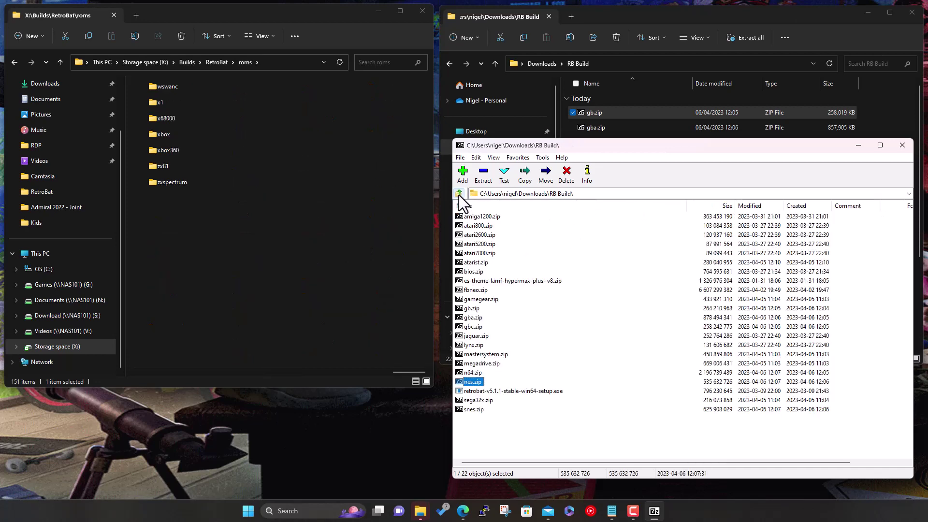
{"action": "double_click", "coordinate": [471, 409]}
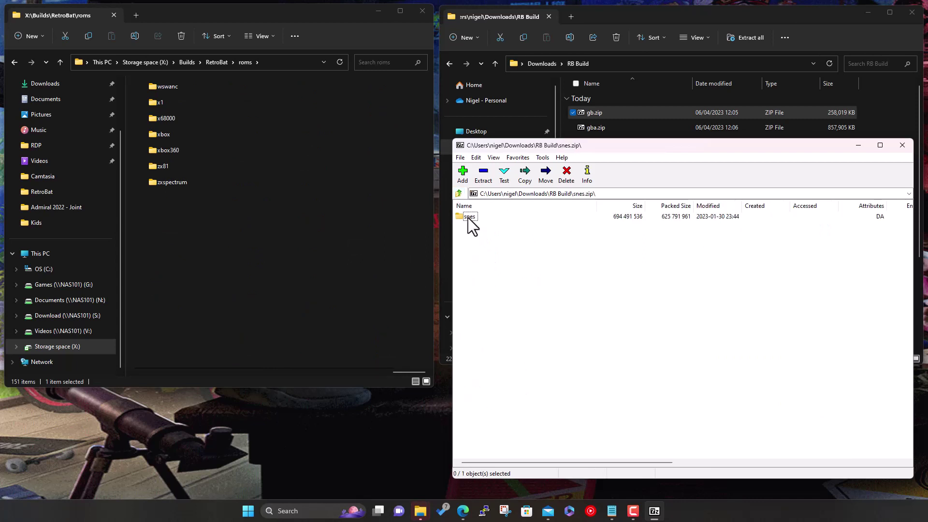
{"action": "left_click_drag", "start_coordinate": [469, 217], "coordinate": [313, 277]}
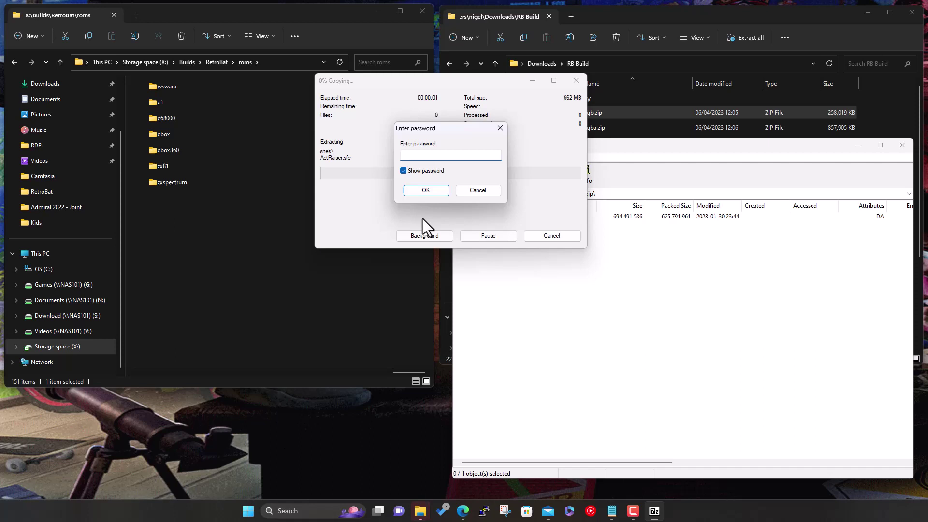
{"action": "type", "text": "RB-Build"}
{"action": "key", "text": "Return"}
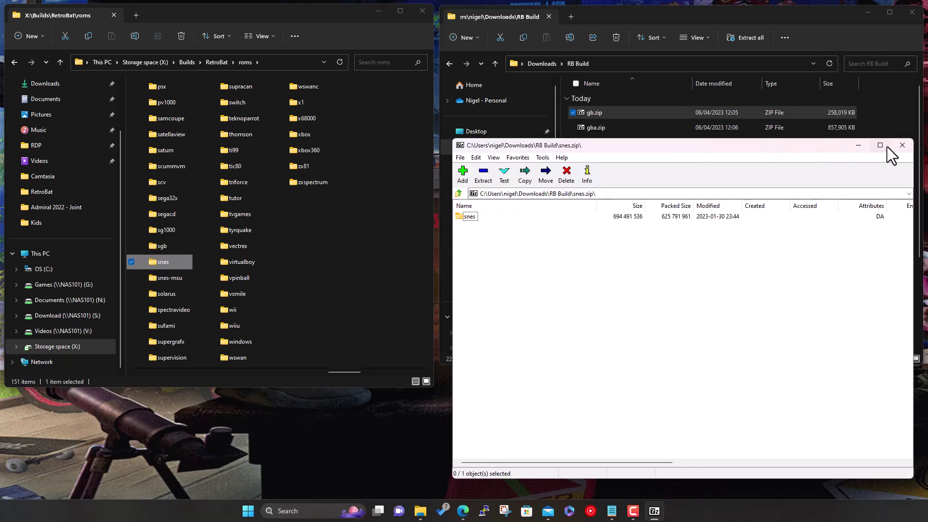
Close 7-Zip and browse the snes folder's 109 items, including .sfc games and gamelist.xml
{"action": "left_click", "coordinate": [902, 145]}
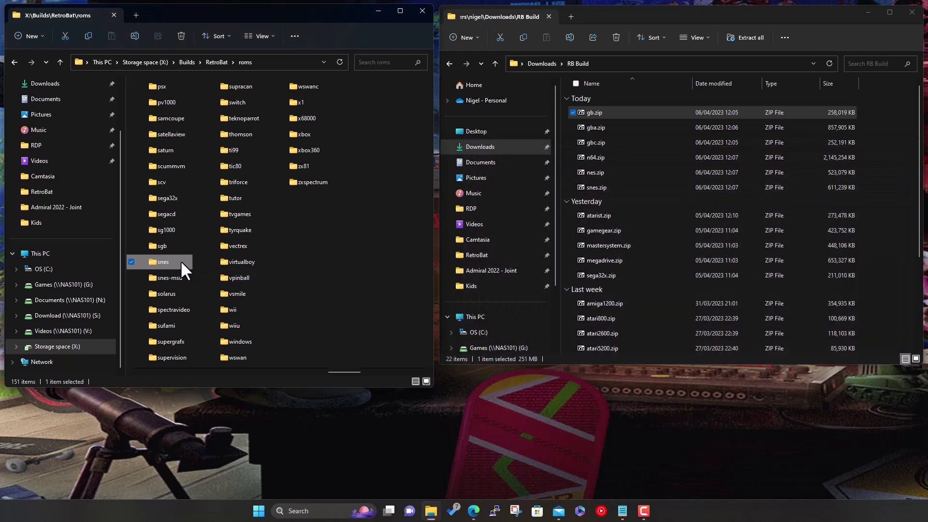
{"action": "double_click", "coordinate": [180, 262]}
{"action": "scroll", "coordinate": [213, 210], "scroll_direction": "down", "scroll_amount": 5}
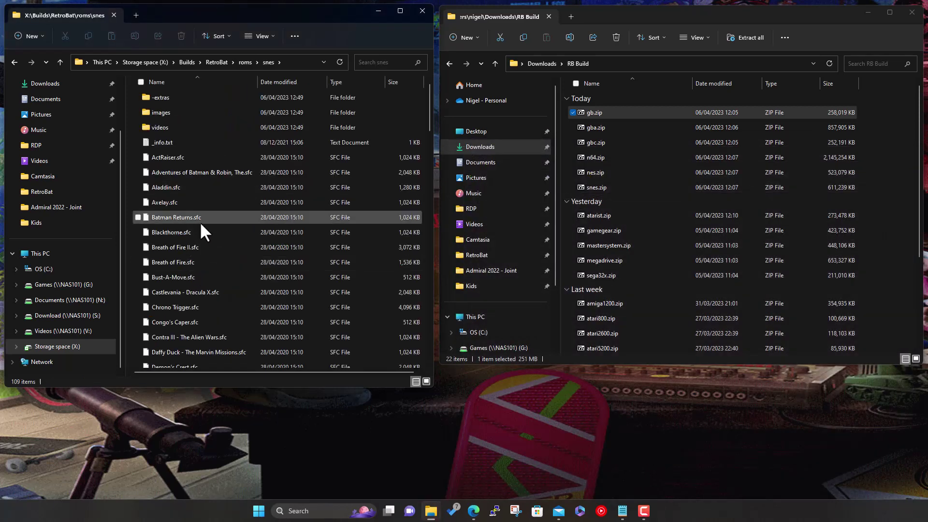
{"action": "scroll", "coordinate": [200, 227], "scroll_direction": "down", "scroll_amount": 20}
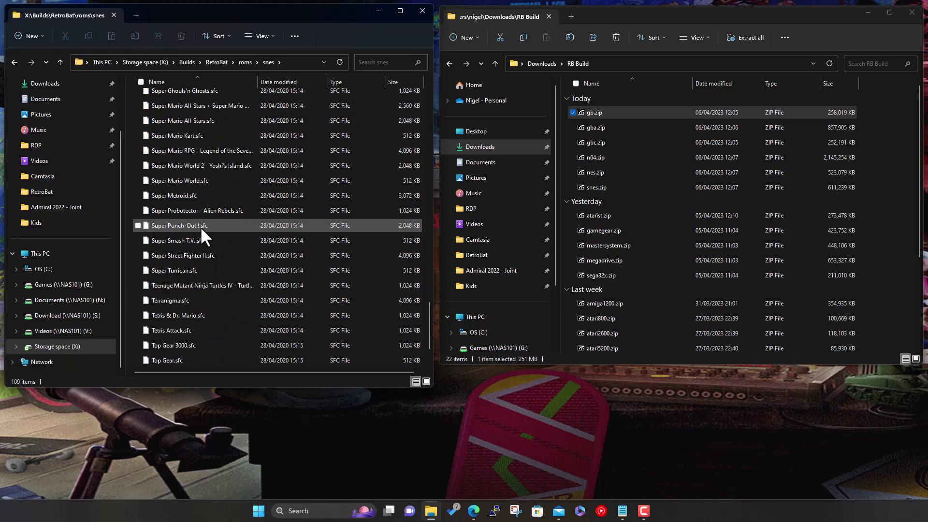
{"action": "scroll", "coordinate": [220, 276], "scroll_direction": "up", "scroll_amount": 20}
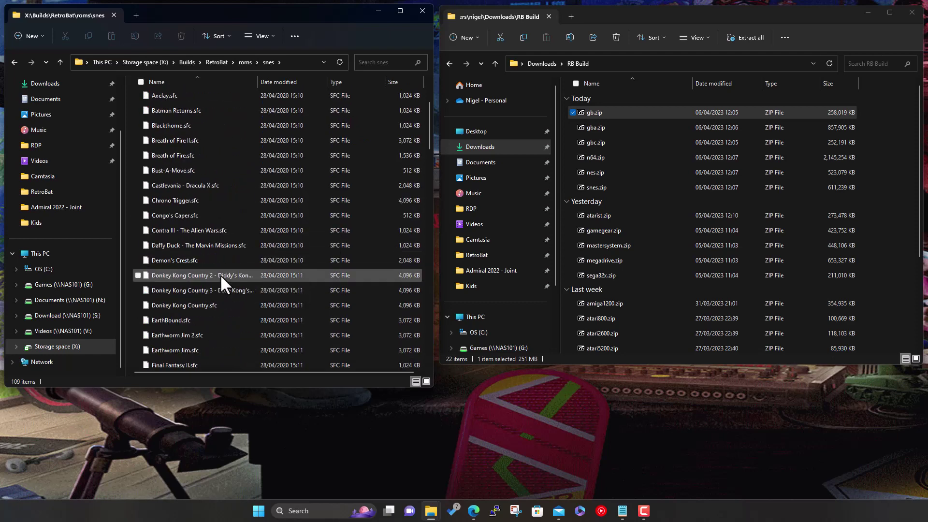
{"action": "scroll", "coordinate": [220, 274], "scroll_direction": "down", "scroll_amount": 2}
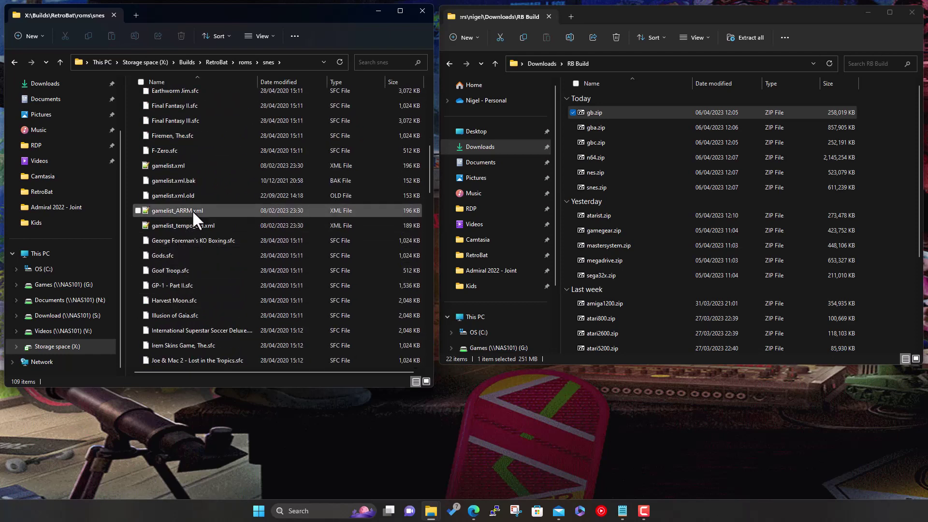
Open snes gamelist.xml in Notepad++ and select The Adventures of Batman & Robin game block
{"action": "double_click", "coordinate": [167, 165]}
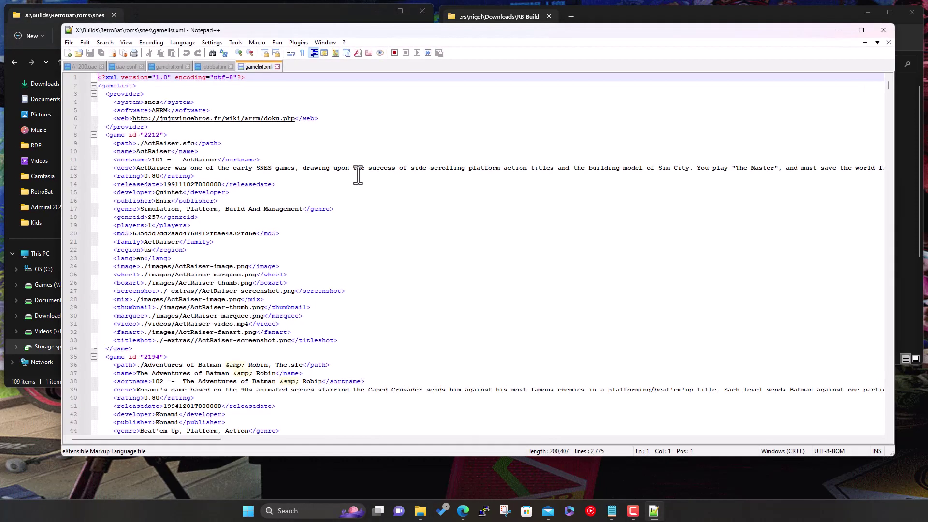
{"action": "scroll", "coordinate": [317, 236], "scroll_direction": "down", "scroll_amount": 2}
{"action": "scroll", "coordinate": [316, 235], "scroll_direction": "down", "scroll_amount": 6}
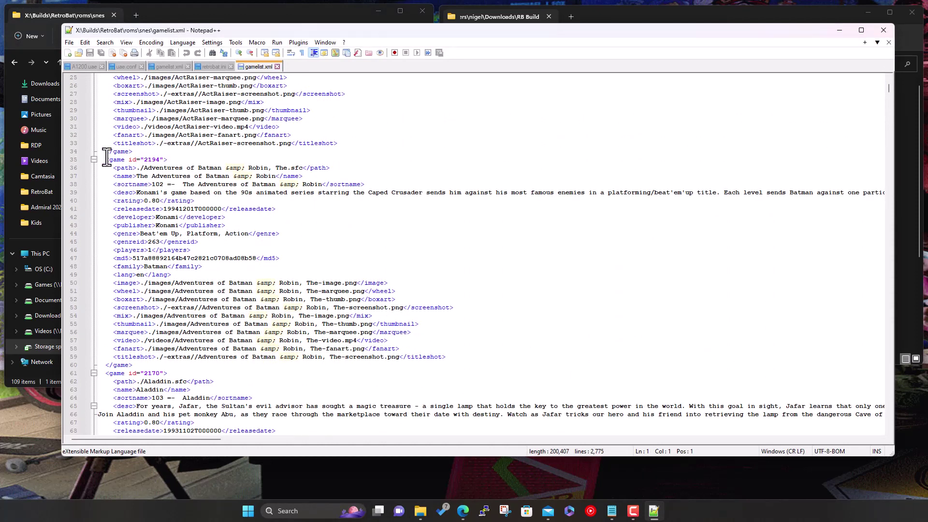
{"action": "left_click_drag", "start_coordinate": [105, 160], "coordinate": [133, 366]}
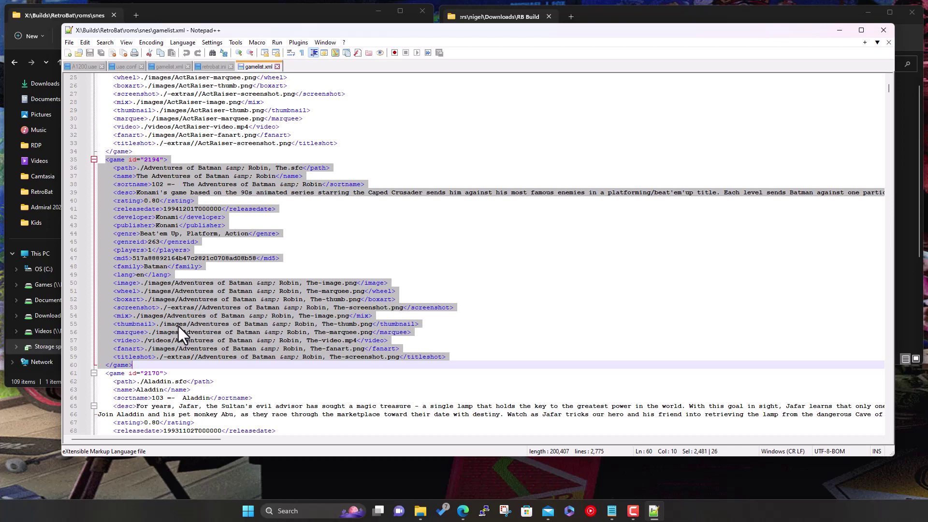
Close Notepad++, look through the SNES images folder, then open the snes videos folder of 100 preview clips
{"action": "left_click", "coordinate": [883, 30]}
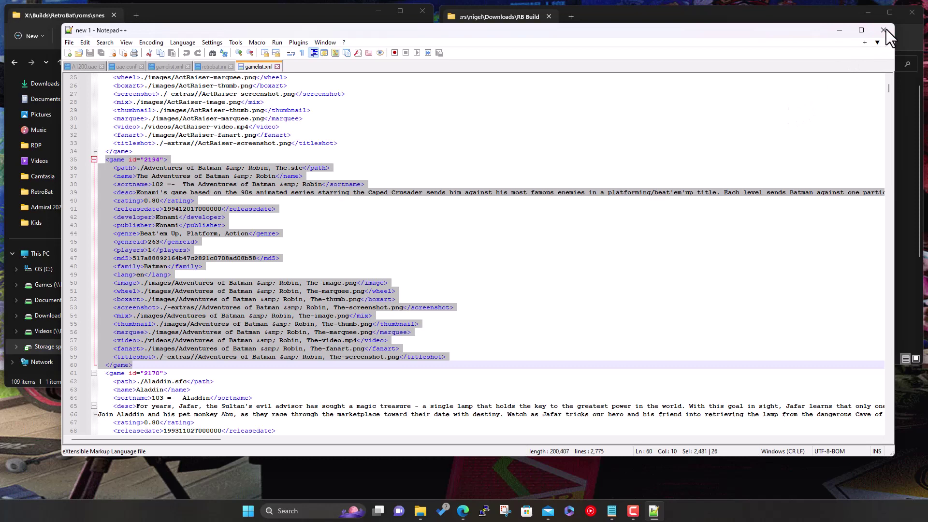
{"action": "scroll", "coordinate": [173, 214], "scroll_direction": "up", "scroll_amount": 8}
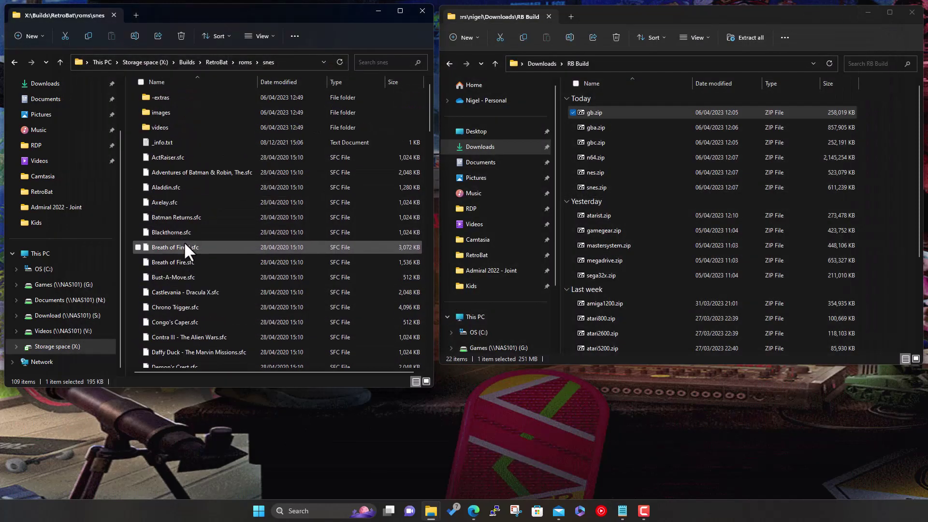
{"action": "double_click", "coordinate": [174, 112]}
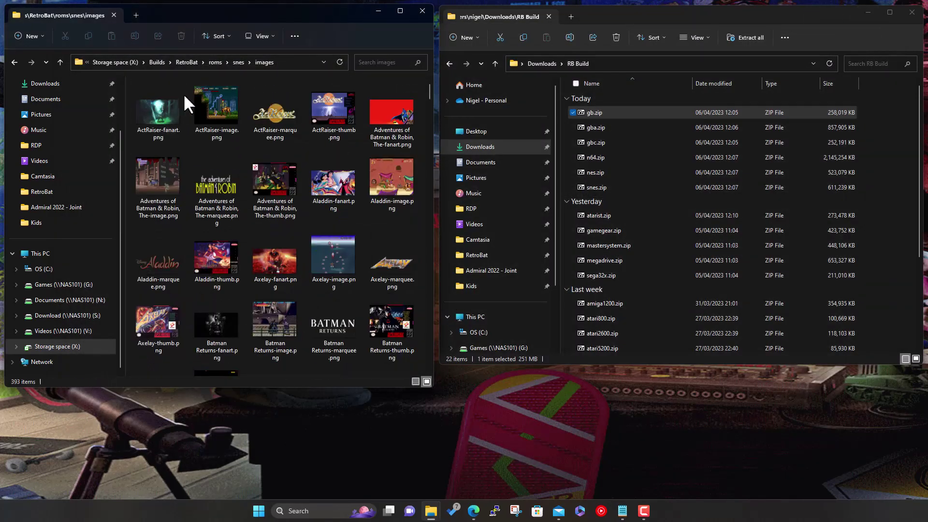
{"action": "scroll", "coordinate": [303, 216], "scroll_direction": "down", "scroll_amount": 15}
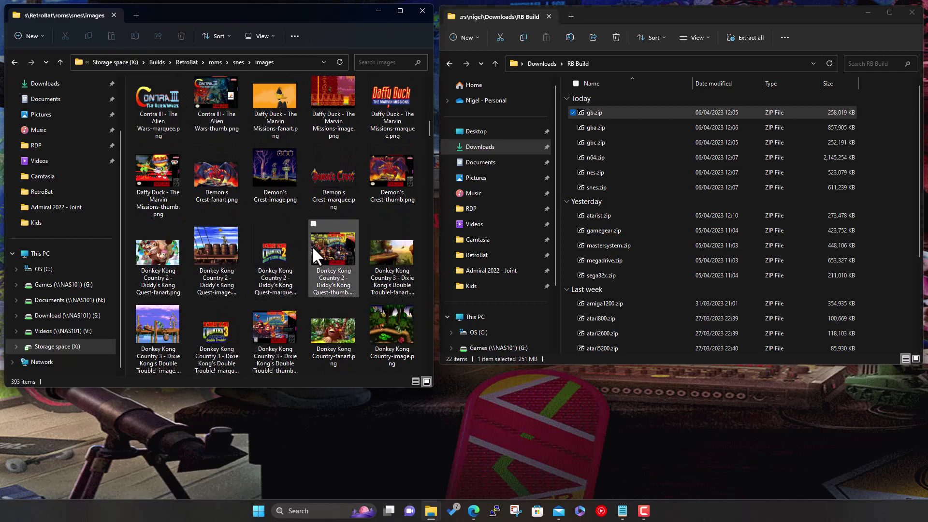
{"action": "scroll", "coordinate": [325, 276], "scroll_direction": "up", "scroll_amount": 5}
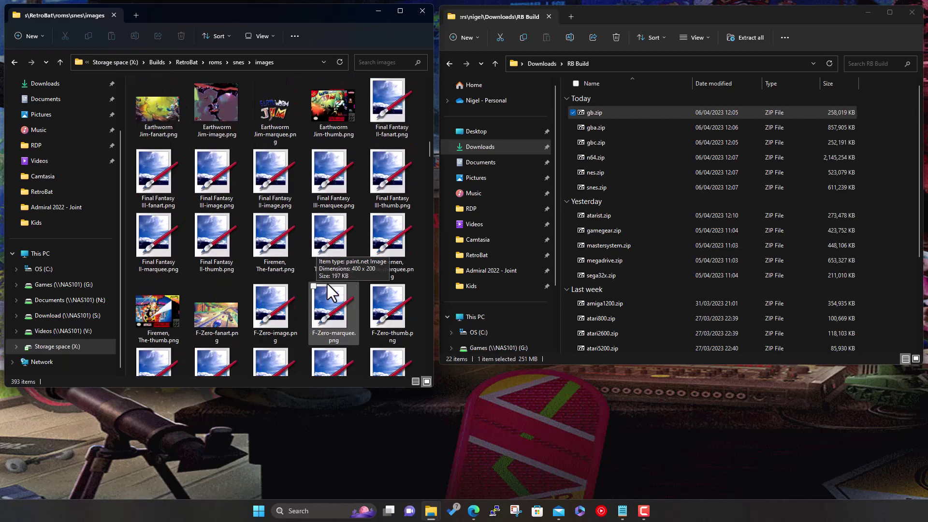
{"action": "scroll", "coordinate": [327, 280], "scroll_direction": "up", "scroll_amount": 5}
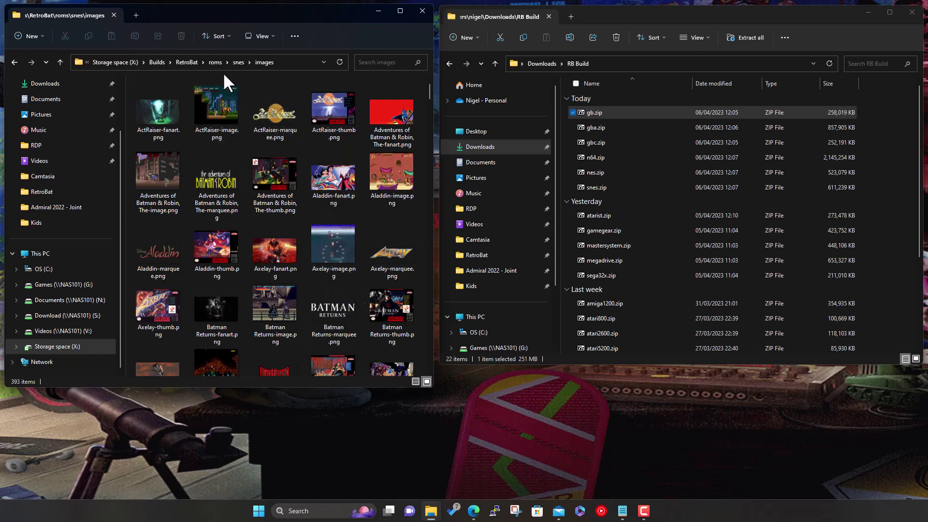
{"action": "left_click", "coordinate": [238, 62]}
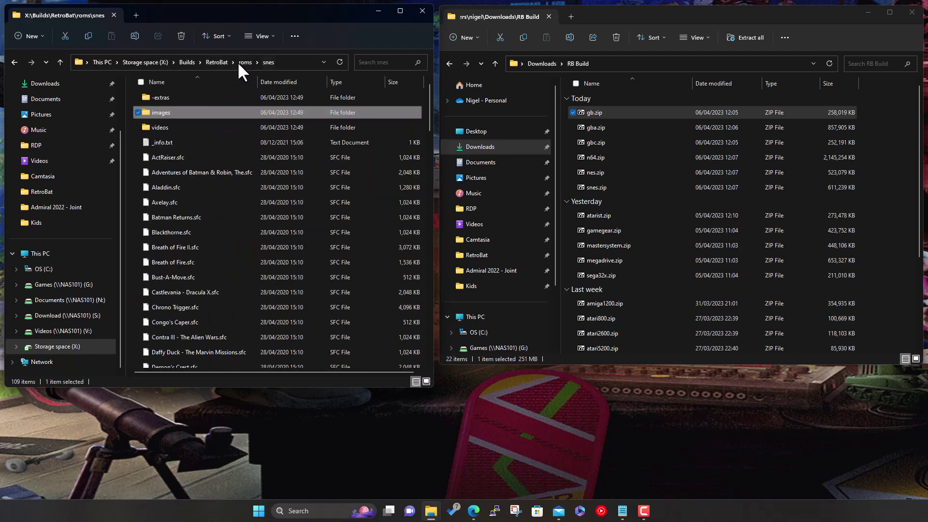
{"action": "double_click", "coordinate": [168, 127]}
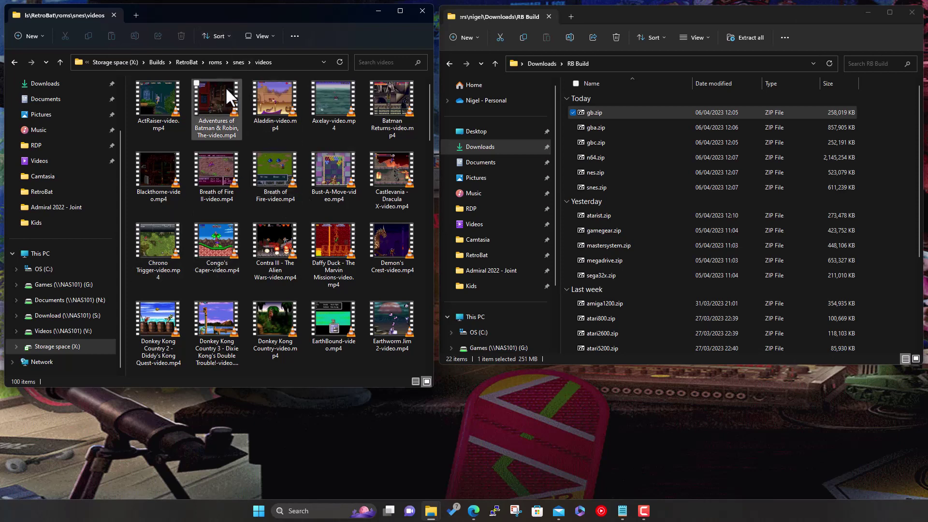
Close the RB Build window, start retrobat.exe from the main RetroBat folder, and minimize Explorer
{"action": "left_click", "coordinate": [191, 62]}
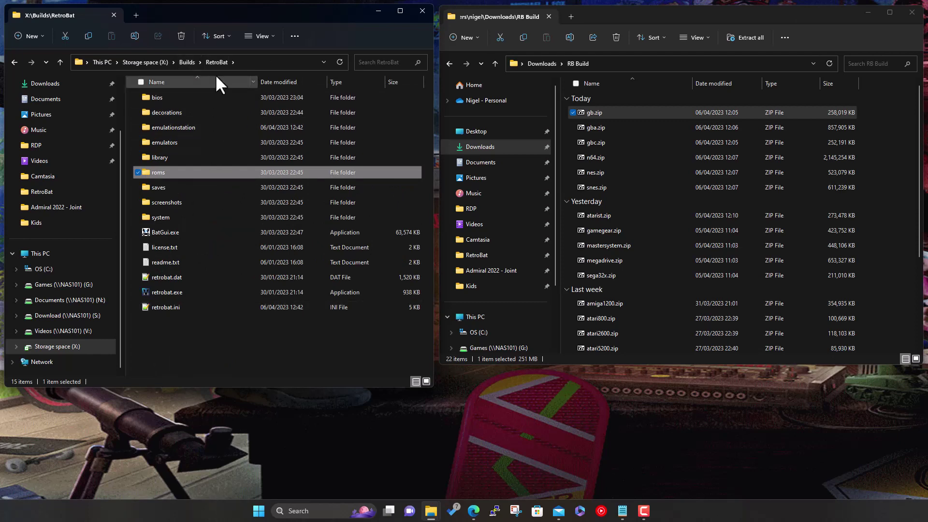
{"action": "left_click", "coordinate": [912, 22]}
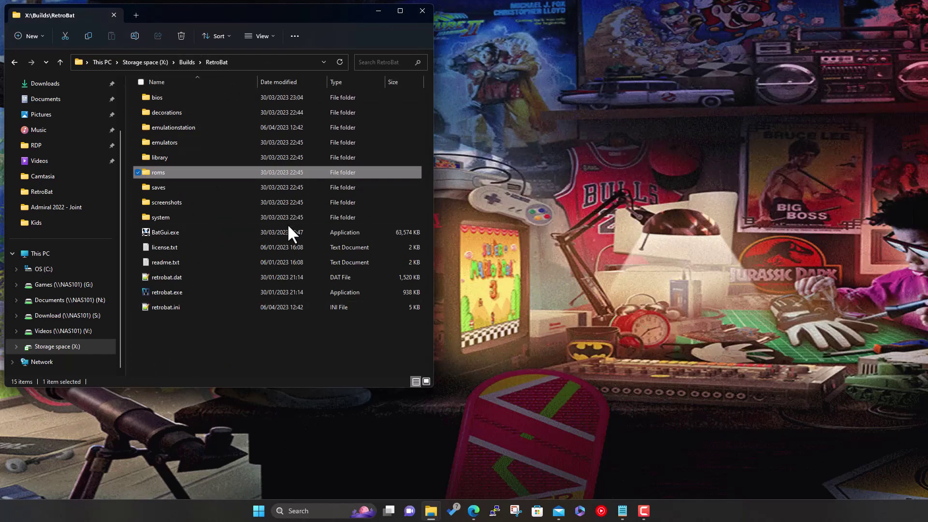
{"action": "double_click", "coordinate": [175, 291]}
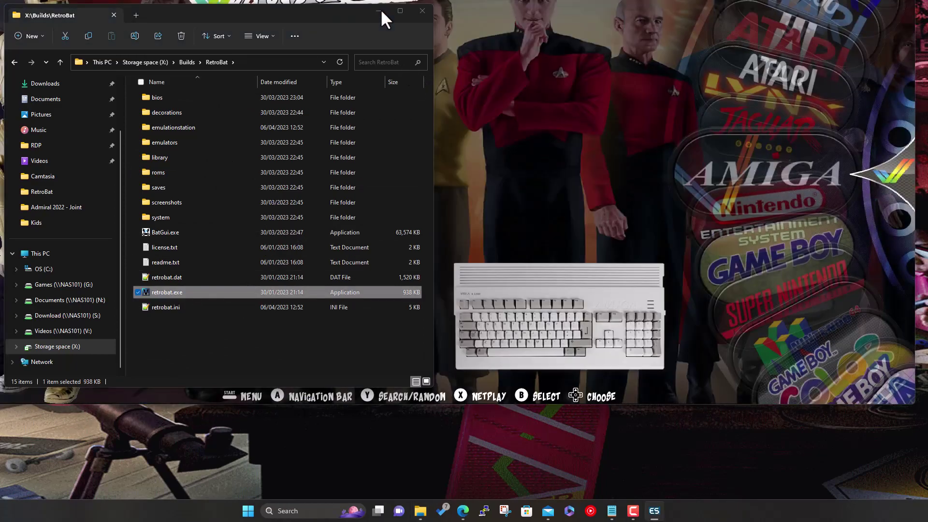
{"action": "left_click", "coordinate": [379, 11]}
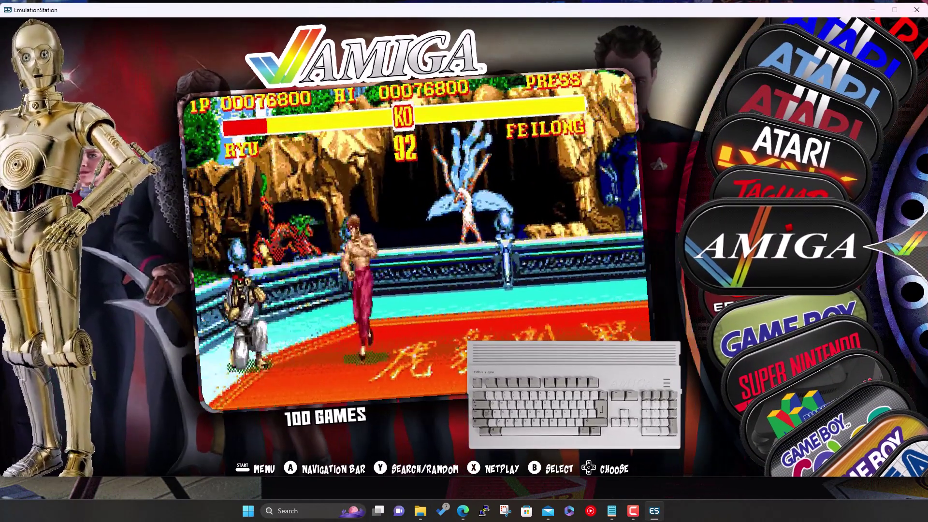
Move the system carousel to the Nintendo Entertainment System with its 100 games
{"action": "key", "text": "Down"}
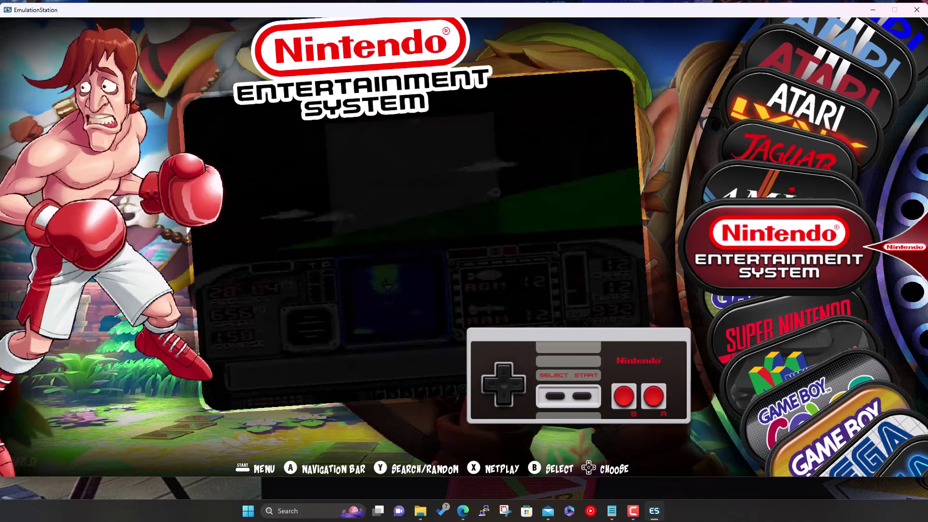
{"action": "key", "text": "Up"}
{"action": "key", "text": "Down"}
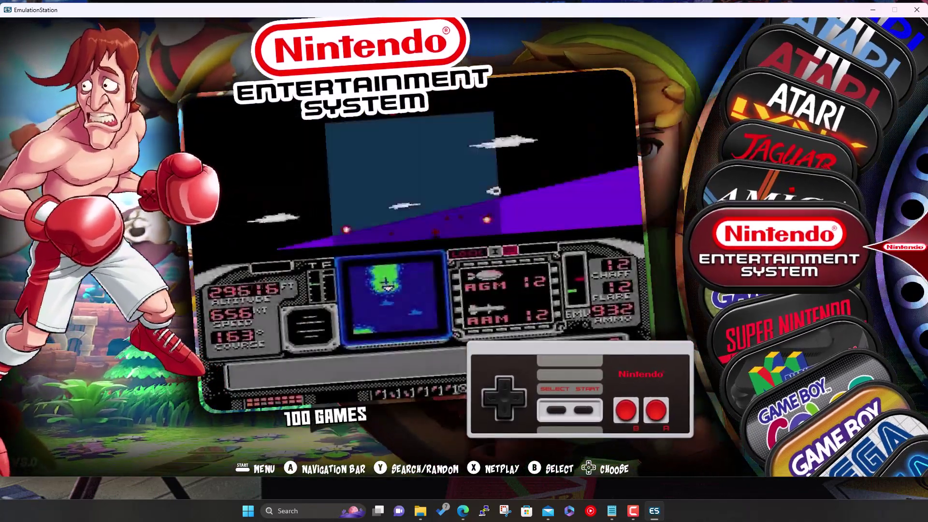
Open the NES game list and browse from Break Time down to Dragon Warrior IV
{"action": "key", "text": "BackSpace"}
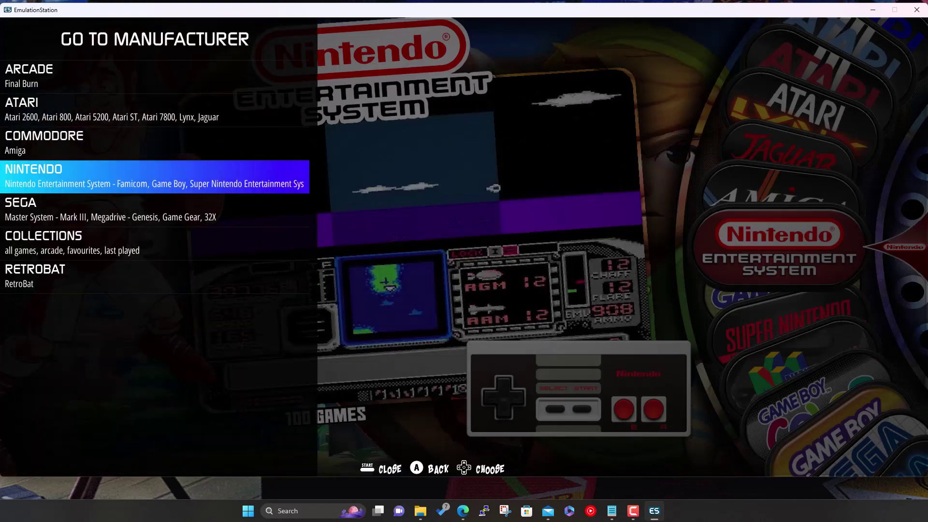
{"action": "key", "text": "Return"}
{"action": "key", "text": "Return"}
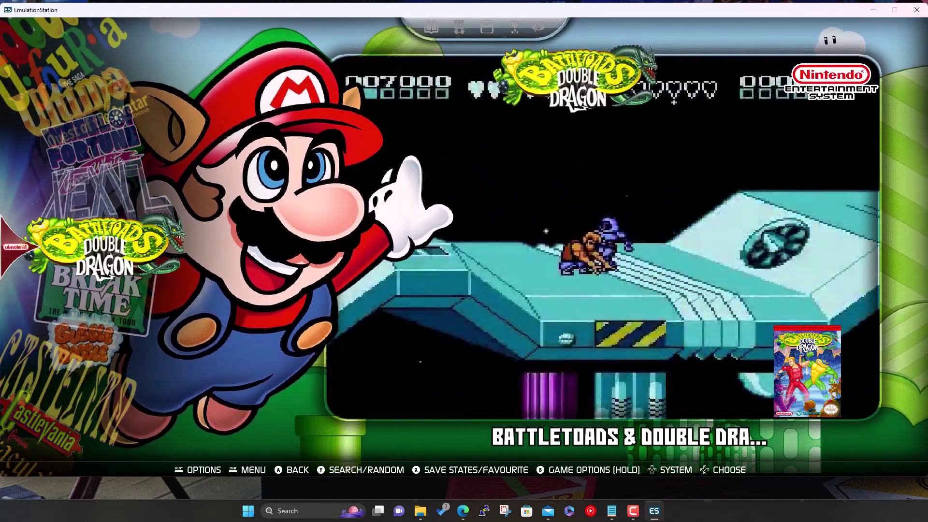
{"action": "key", "text": "Down"}
{"action": "key", "text": "Down"}
{"action": "key", "text": "Down"}
{"action": "key", "text": "Down"}
{"action": "key", "text": "Down"}
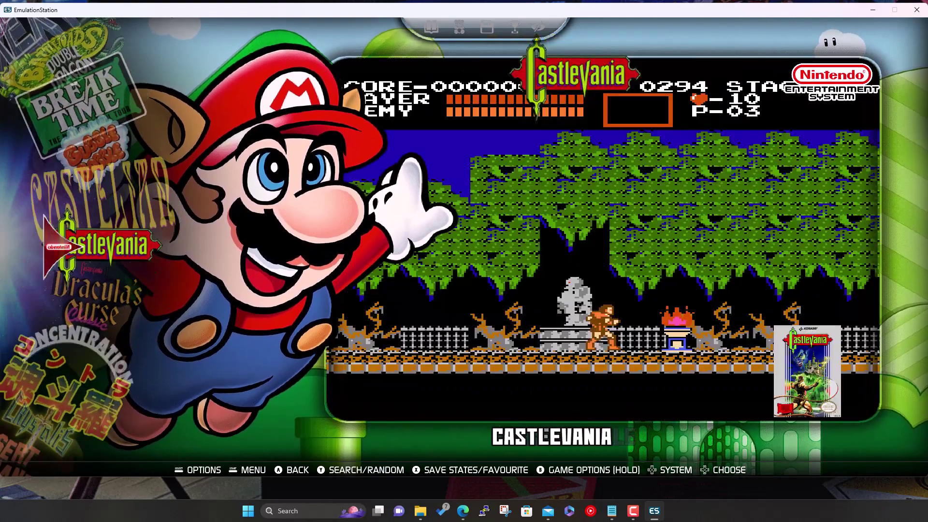
{"action": "key", "text": "Down"}
{"action": "key", "text": "Down"}
{"action": "key", "text": "Down"}
{"action": "key", "text": "Down"}
{"action": "key", "text": "Down"}
{"action": "key", "text": "Down"}
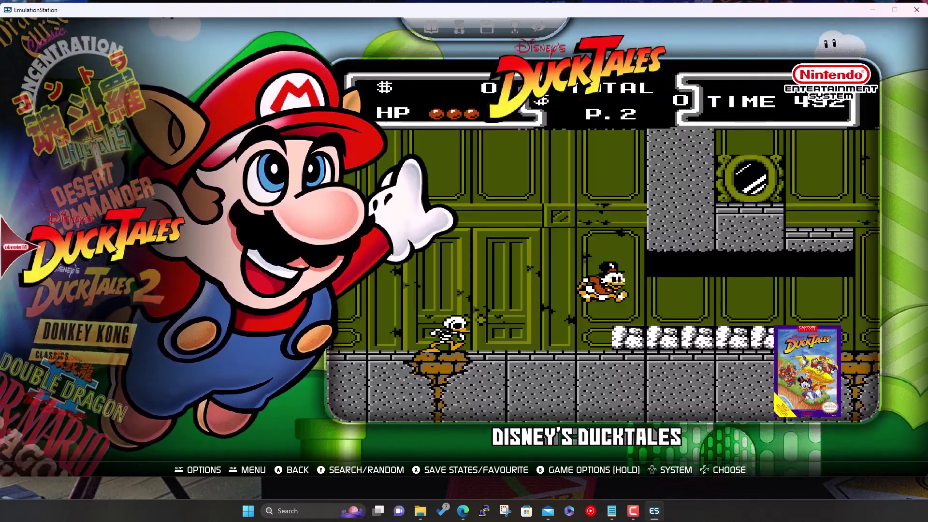
{"action": "key", "text": "Down"}
{"action": "key", "text": "Up"}
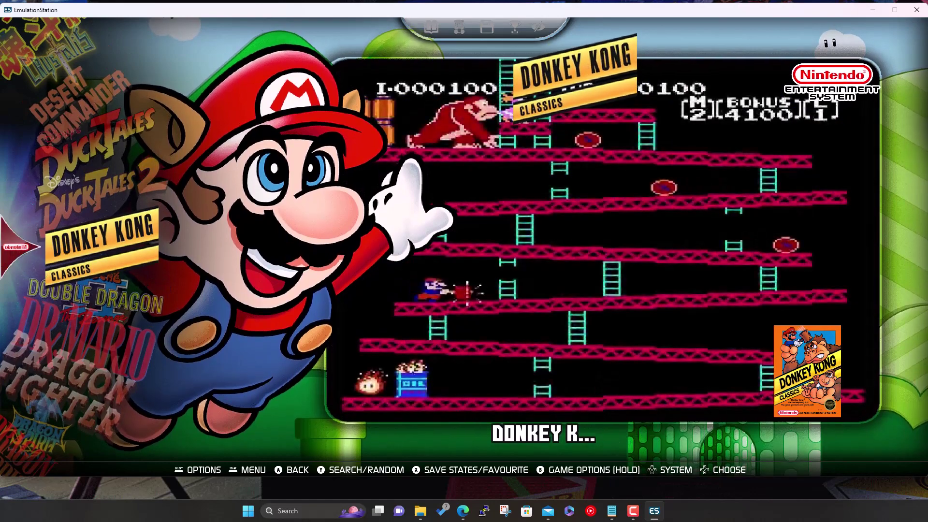
{"action": "key", "text": "Down"}
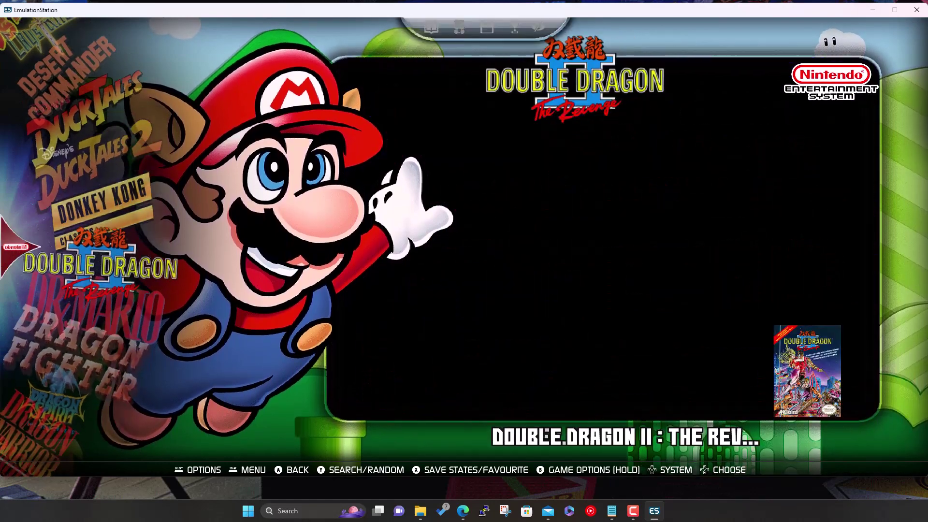
{"action": "key", "text": "Down"}
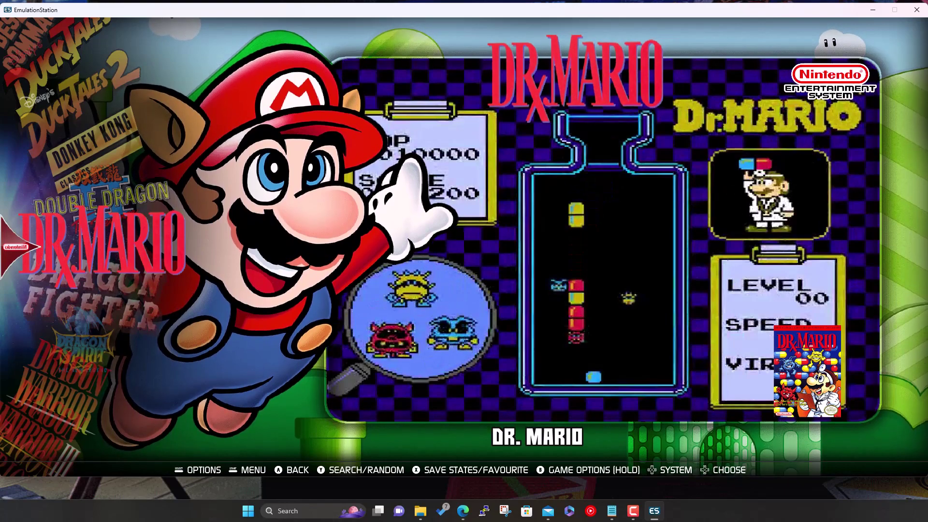
{"action": "key", "text": "Down"}
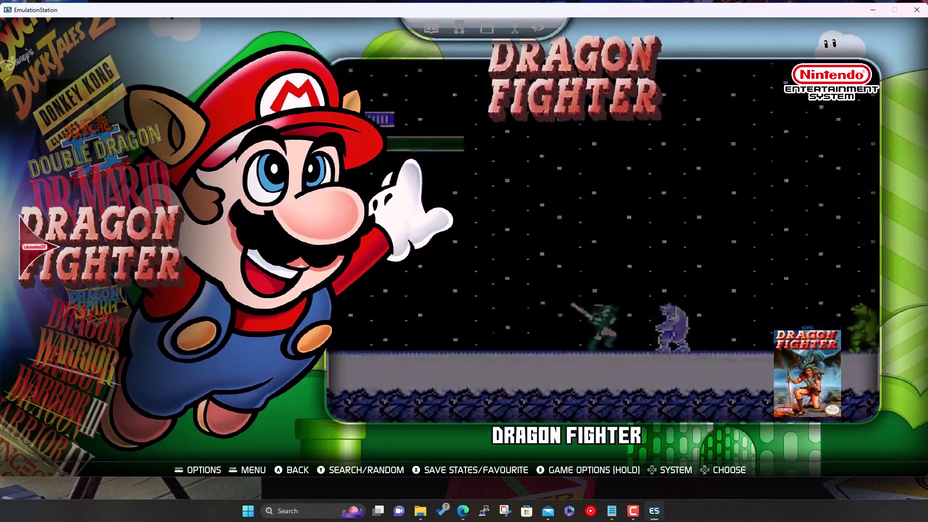
{"action": "key", "text": "Down"}
{"action": "key", "text": "Down"}
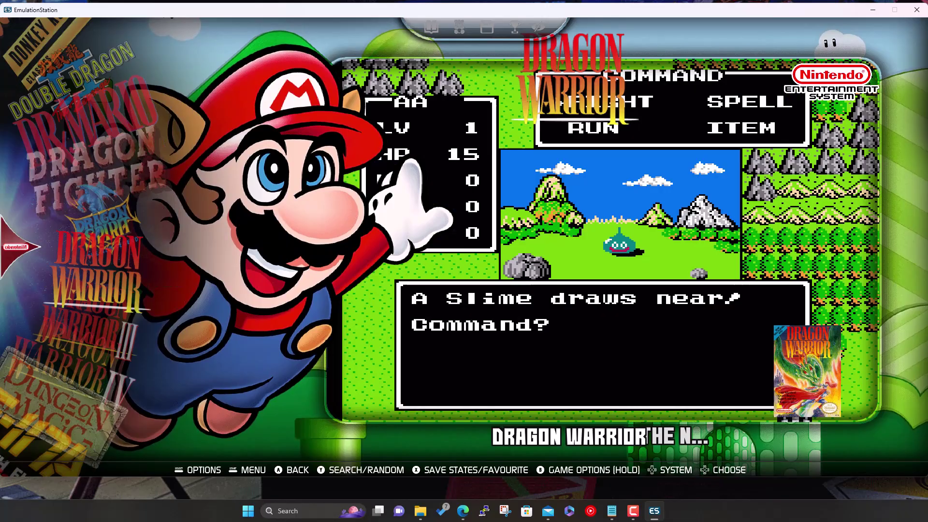
{"action": "key", "text": "Down"}
{"action": "key", "text": "Down"}
{"action": "key", "text": "Down"}
{"action": "key", "text": "Down"}
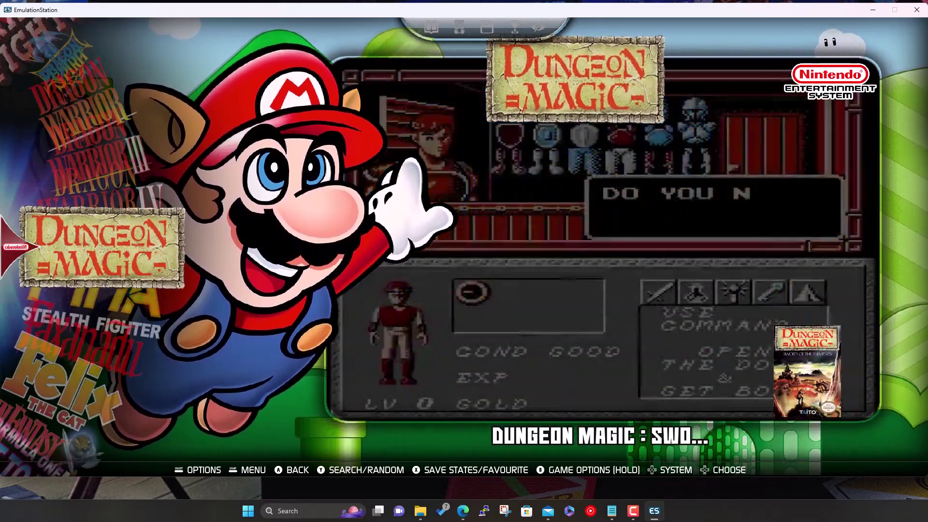
Go to the Game Boy system and browse its games down to Dr. Mario
{"action": "key", "text": "BackSpace"}
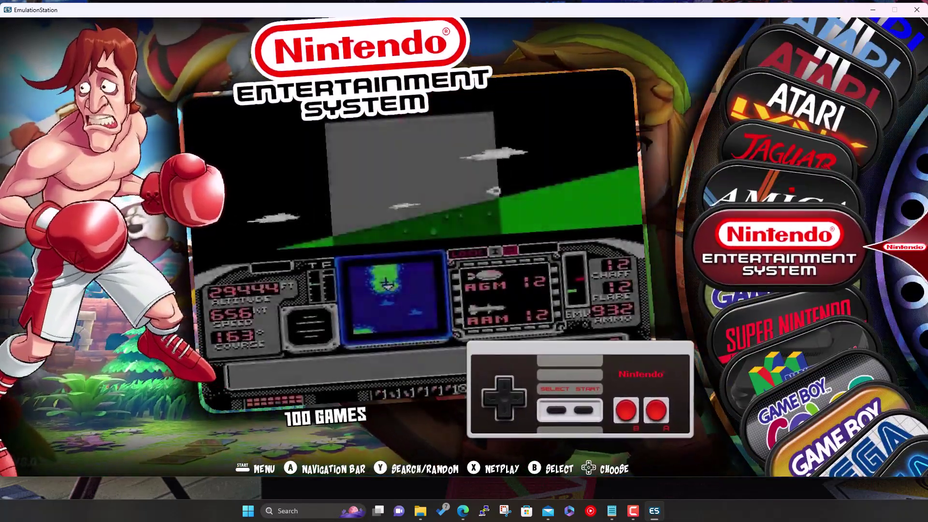
{"action": "key", "text": "Down"}
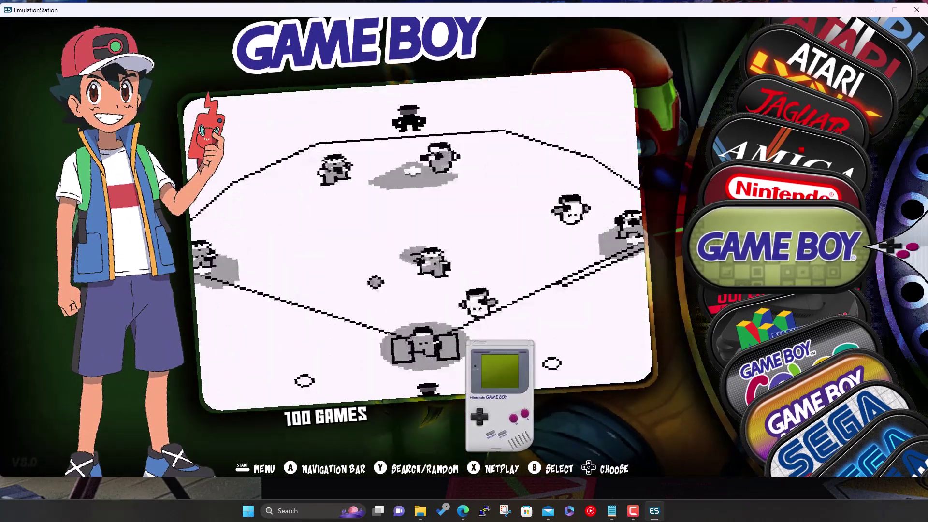
{"action": "key", "text": "Return"}
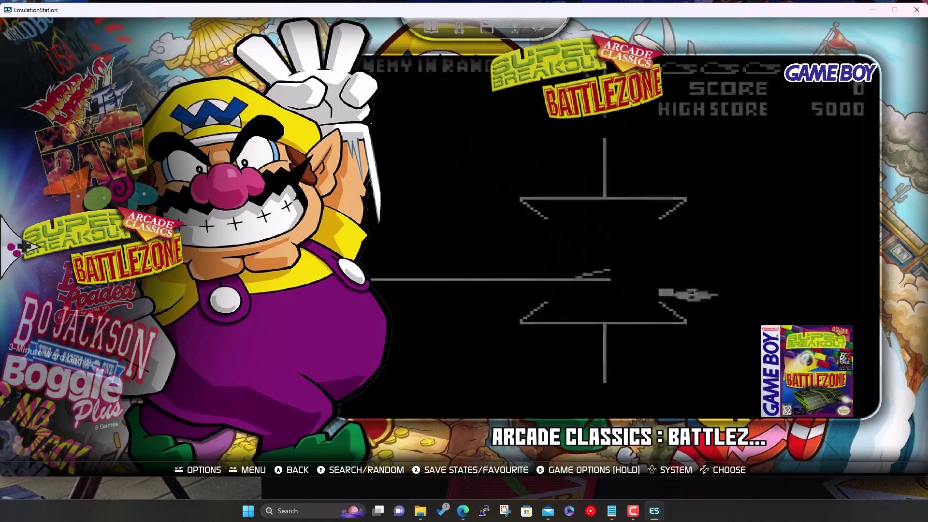
{"action": "key", "text": "Down"}
{"action": "key", "text": "Down"}
{"action": "key", "text": "Down"}
{"action": "key", "text": "Down"}
{"action": "key", "text": "Down"}
{"action": "key", "text": "Down"}
{"action": "key", "text": "Down"}
{"action": "key", "text": "Down"}
{"action": "key", "text": "Down"}
{"action": "key", "text": "Down"}
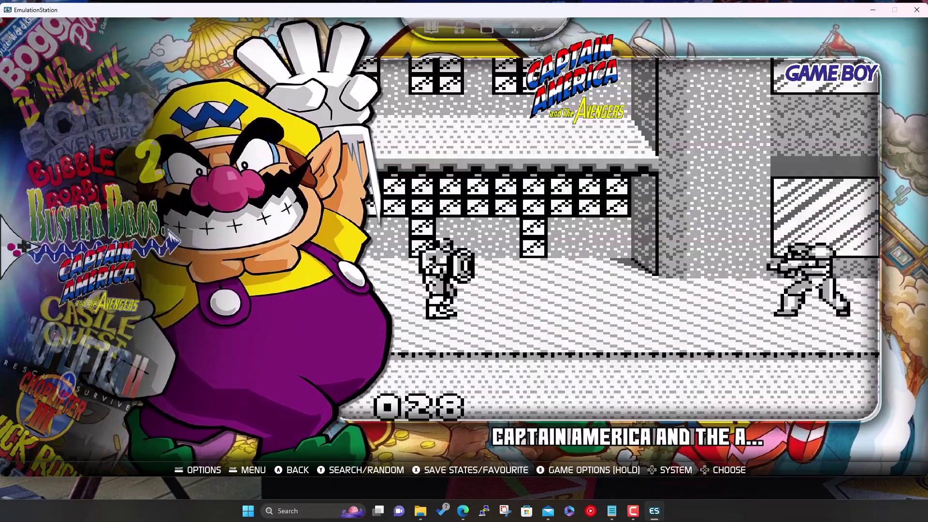
{"action": "key", "text": "Down"}
{"action": "key", "text": "Down"}
{"action": "key", "text": "Down"}
{"action": "key", "text": "Down"}
{"action": "key", "text": "Down"}
{"action": "key", "text": "Down"}
{"action": "key", "text": "Down"}
{"action": "key", "text": "Down"}
{"action": "key", "text": "Down"}
{"action": "key", "text": "Down"}
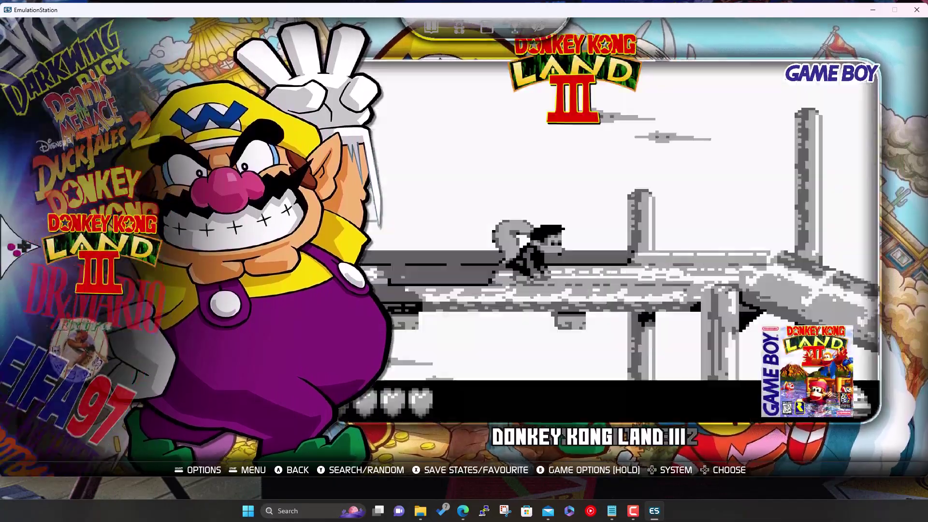
{"action": "key", "text": "Escape"}
Open the Super Nintendo list, skim past ActRaiser and Aladdin, and return to the systems
{"action": "key", "text": "Down"}
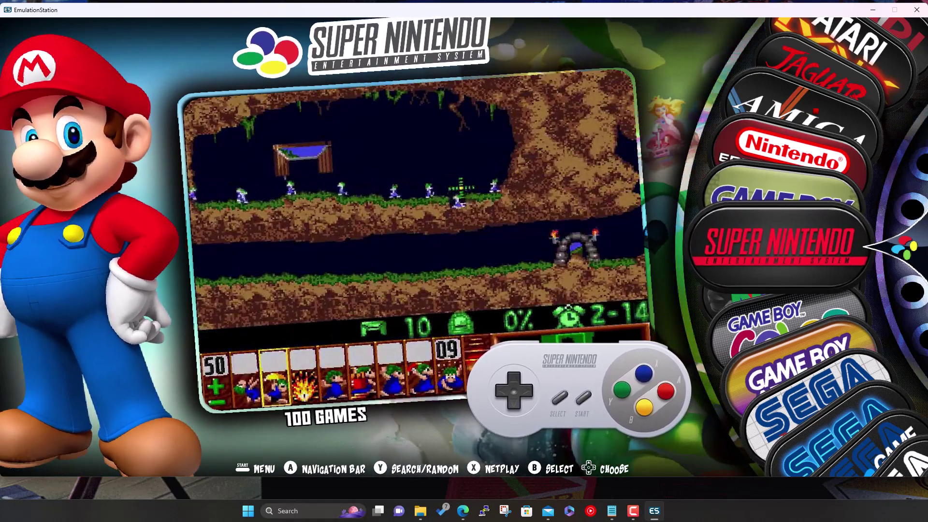
{"action": "key", "text": "Return"}
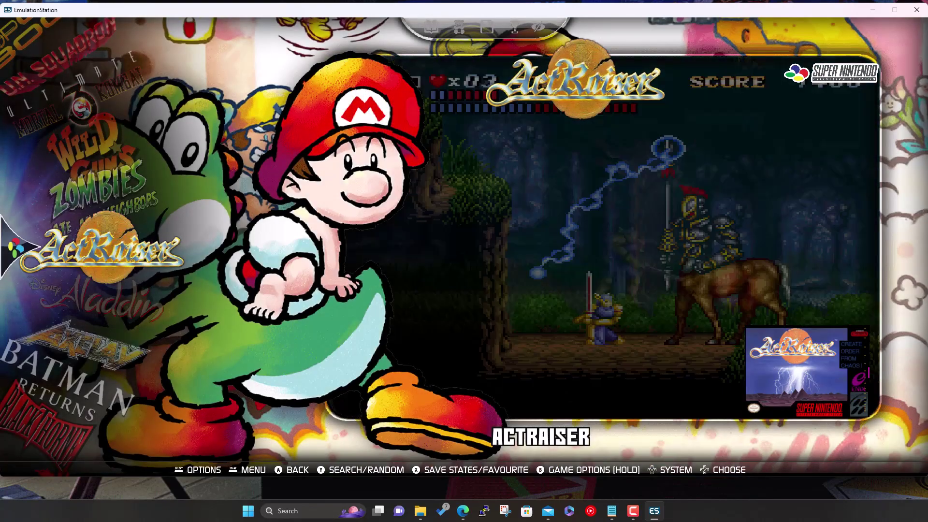
{"action": "key", "text": "Down"}
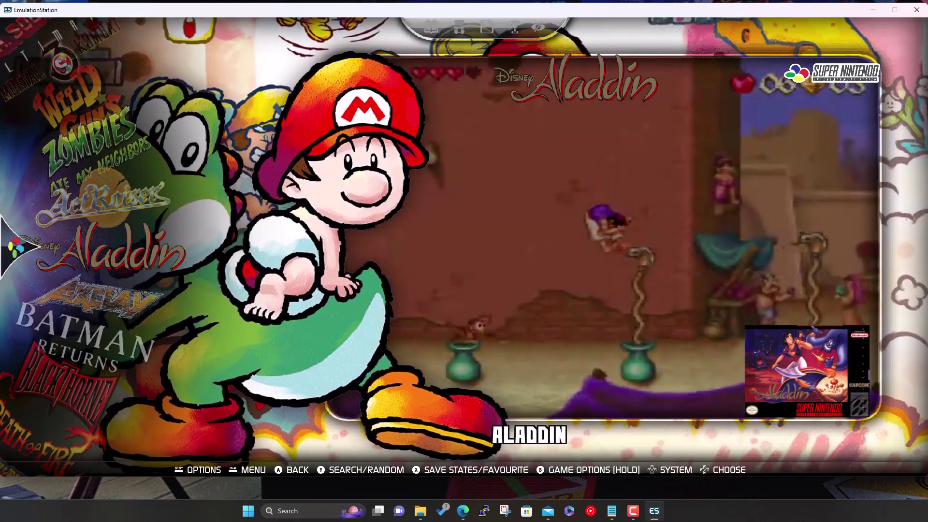
{"action": "key", "text": "Down"}
{"action": "key", "text": "Down"}
{"action": "key", "text": "Down"}
{"action": "key", "text": "Down"}
{"action": "key", "text": "Down"}
{"action": "key", "text": "Down"}
{"action": "key", "text": "Down"}
{"action": "key", "text": "Down"}
{"action": "key", "text": "Down"}
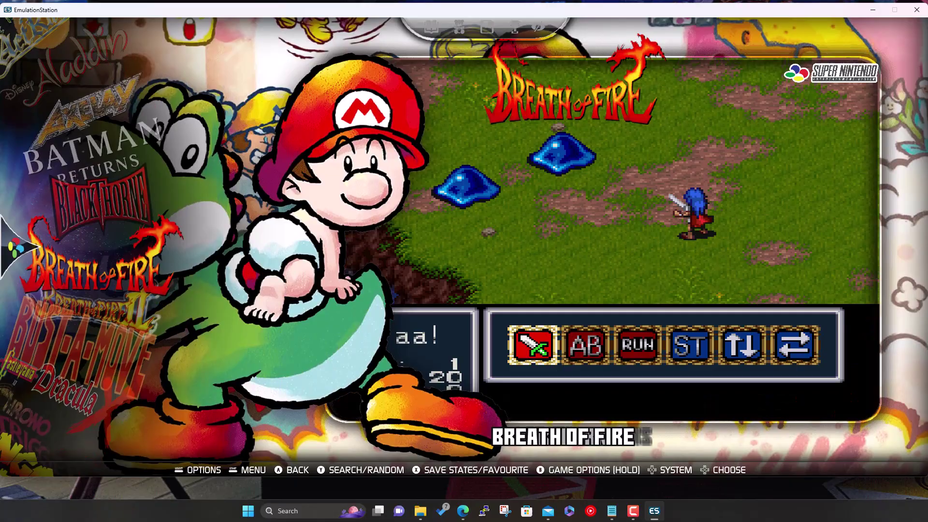
{"action": "key", "text": "Down"}
{"action": "key", "text": "Down"}
{"action": "key", "text": "Down"}
{"action": "key", "text": "BackSpace"}
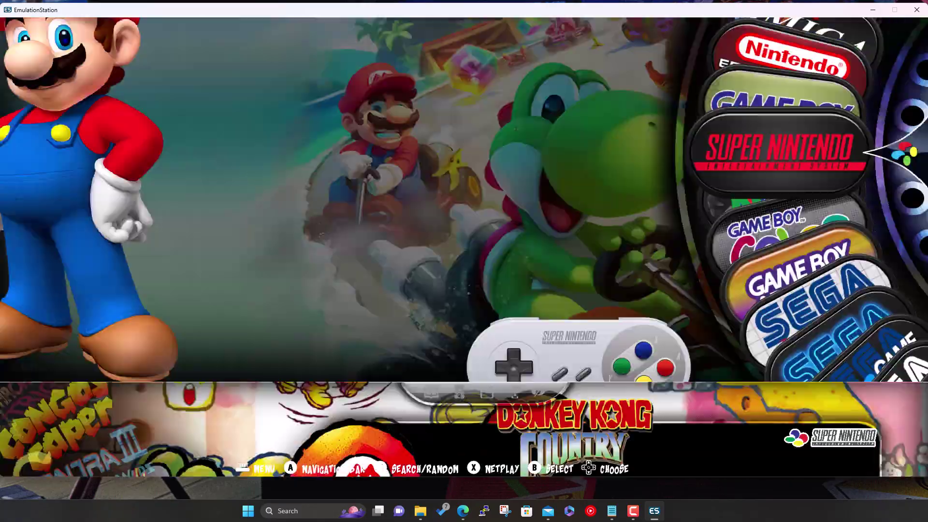
Open the Nintendo 64 list and browse All-Star Baseball 2000, Banjo-Tooie and Bomberman 64
{"action": "key", "text": "Up"}
{"action": "key", "text": "Up"}
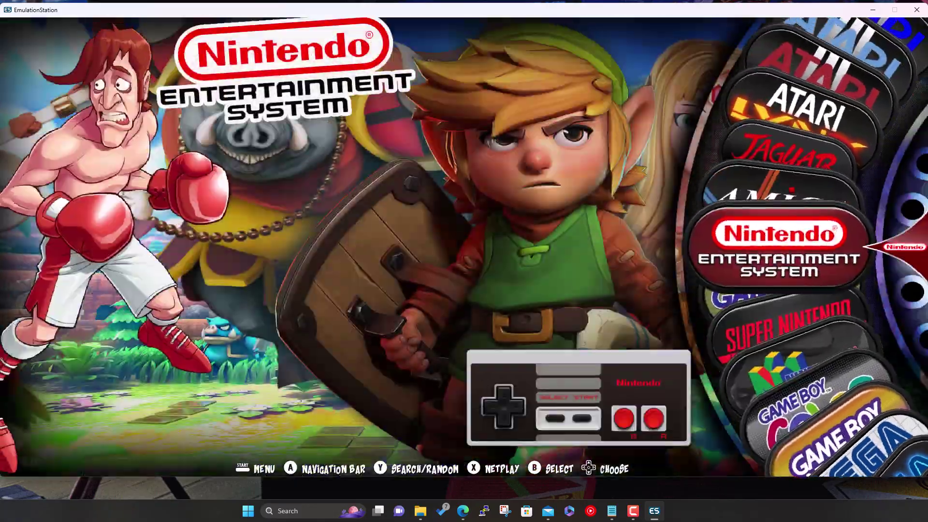
{"action": "key", "text": "Down"}
{"action": "key", "text": "Down"}
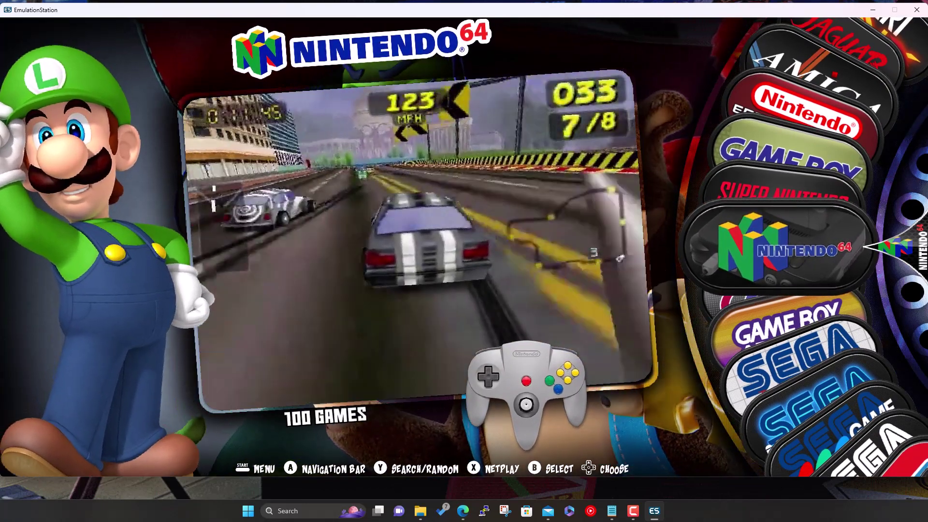
{"action": "key", "text": "Return"}
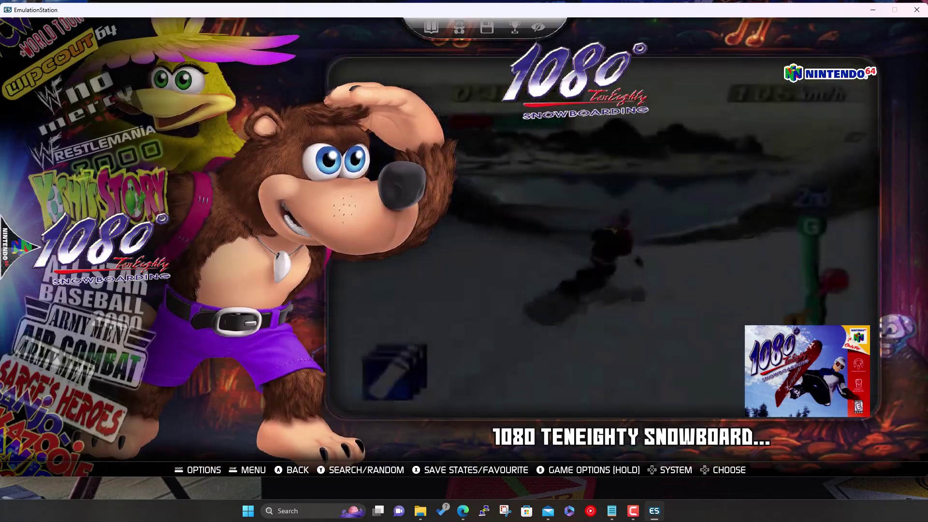
{"action": "key", "text": "Down"}
{"action": "key", "text": "Down"}
{"action": "key", "text": "Down"}
{"action": "key", "text": "Down"}
{"action": "key", "text": "Down"}
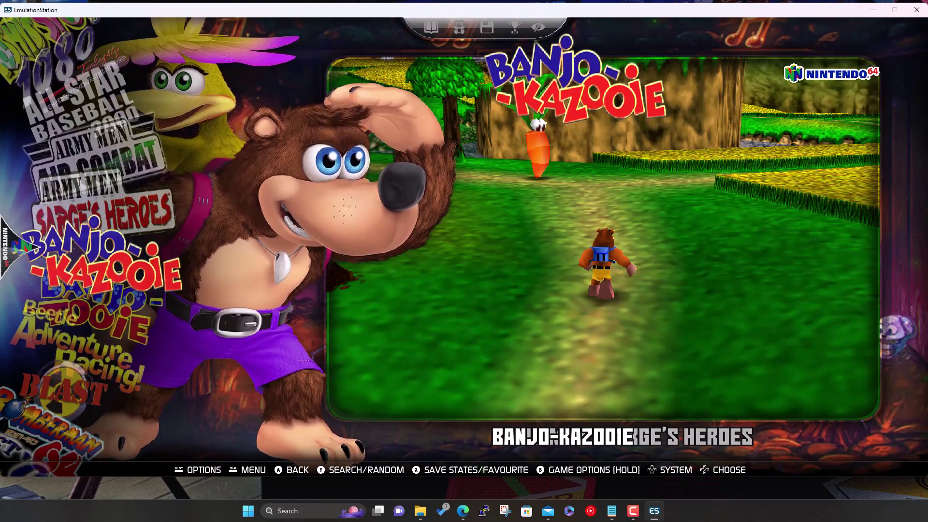
{"action": "key", "text": "Down"}
{"action": "key", "text": "Down"}
{"action": "key", "text": "Down"}
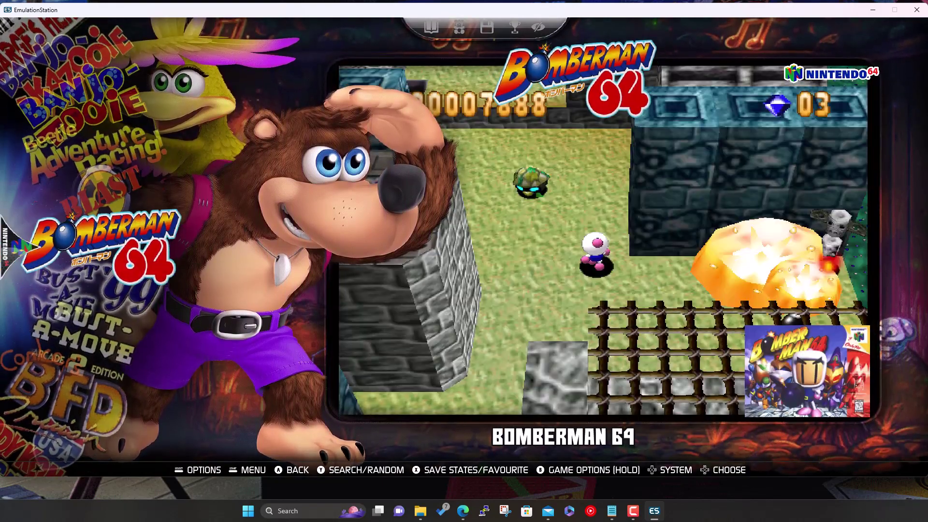
{"action": "key", "text": "BackSpace"}
Rotate the carousel past Game Boy Color, Game Boy Advance and Jaguar to the NES
{"action": "key", "text": "Down"}
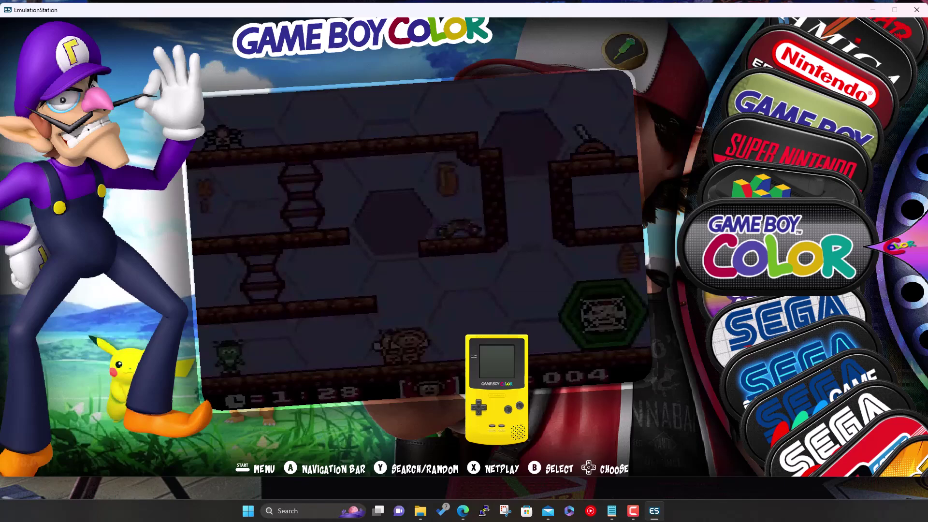
{"action": "key", "text": "Down"}
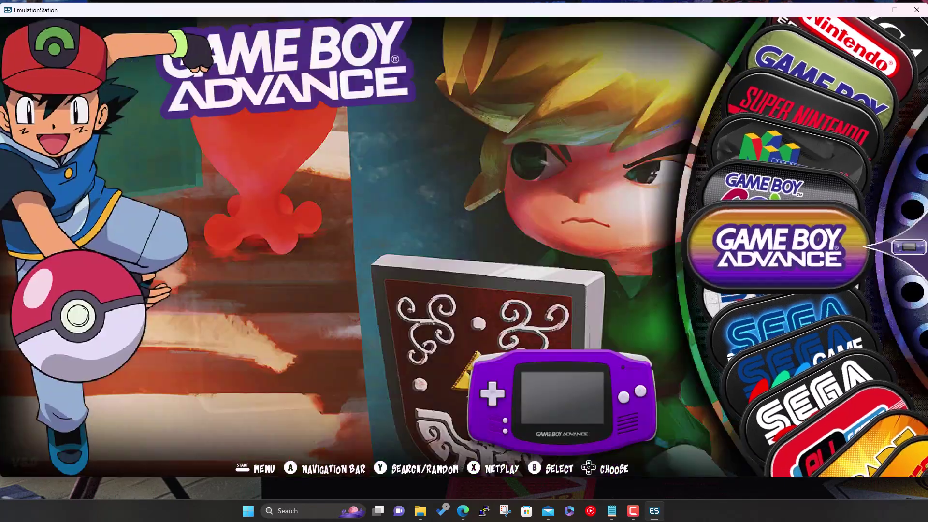
{"action": "key", "text": "Down"}
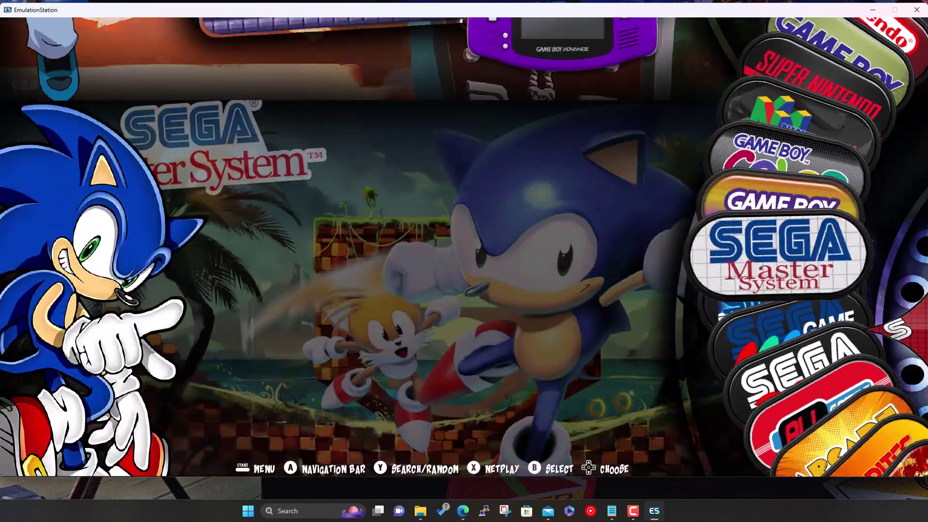
{"action": "key", "text": "Up"}
{"action": "key", "text": "Up"}
{"action": "key", "text": "Up"}
{"action": "key", "text": "Up"}
{"action": "key", "text": "Up"}
{"action": "key", "text": "Up"}
{"action": "key", "text": "Up"}
{"action": "key", "text": "Up"}
{"action": "key", "text": "Up"}
{"action": "key", "text": "Up"}
{"action": "key", "text": "Up"}
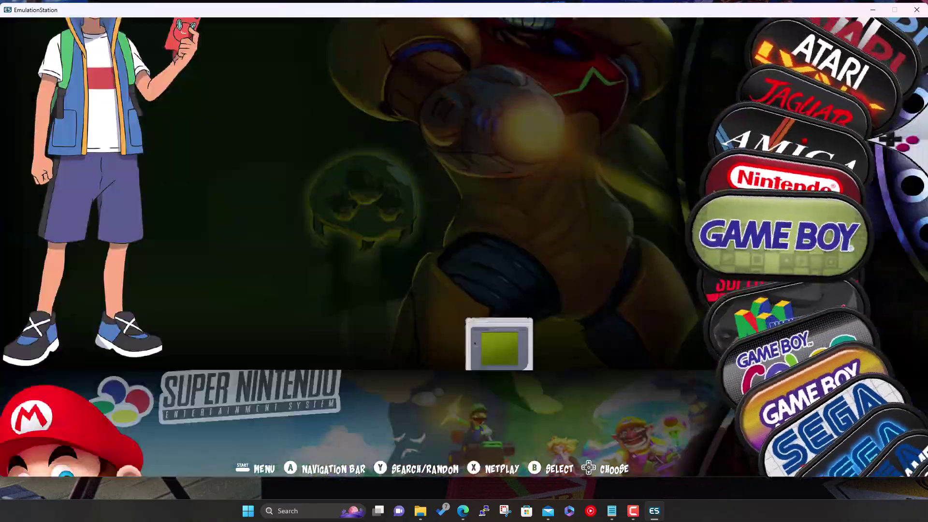
{"action": "key", "text": "Up"}
{"action": "key", "text": "Up"}
{"action": "key", "text": "Up"}
{"action": "key", "text": "Up"}
{"action": "key", "text": "Up"}
{"action": "key", "text": "Up"}
{"action": "key", "text": "Up"}
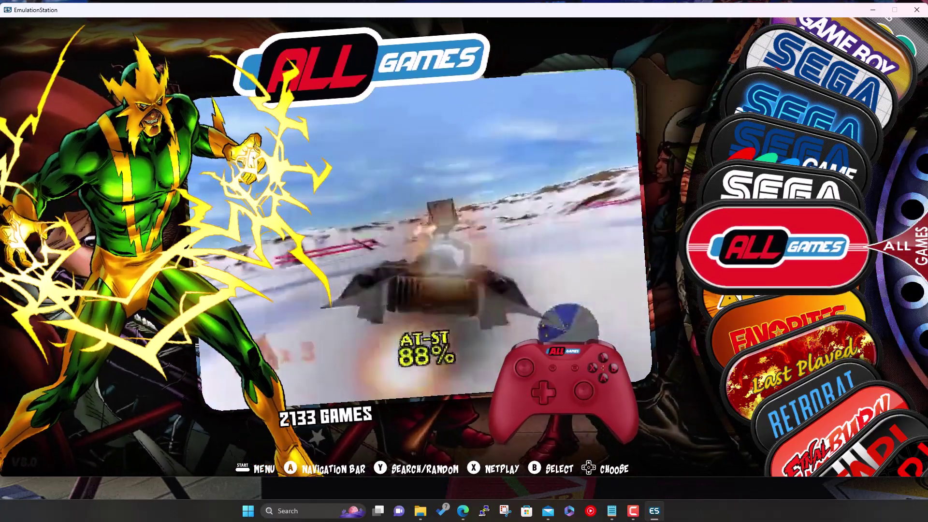
{"action": "key", "text": "Down"}
{"action": "key", "text": "Down"}
{"action": "key", "text": "Down"}
{"action": "key", "text": "Down"}
{"action": "key", "text": "Down"}
{"action": "key", "text": "Down"}
{"action": "key", "text": "Down"}
{"action": "key", "text": "Down"}
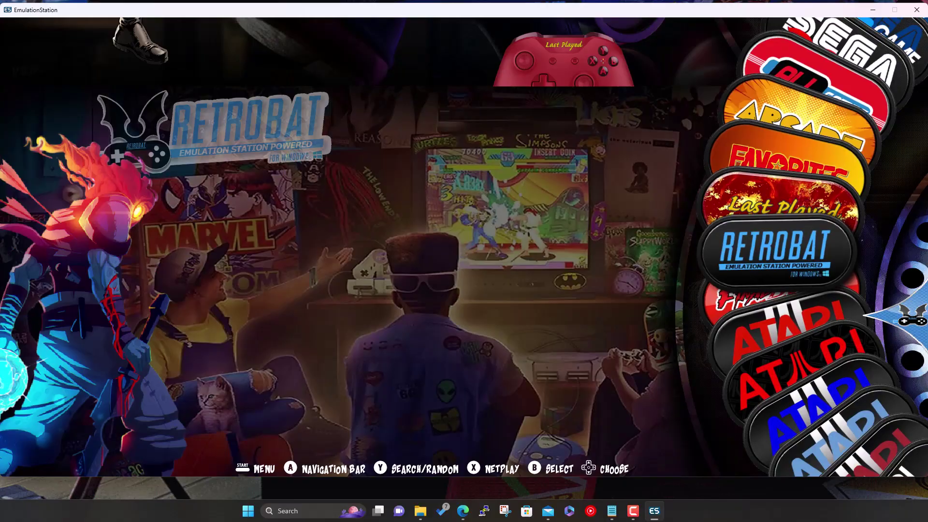
{"action": "key", "text": "Down"}
{"action": "key", "text": "Down"}
{"action": "key", "text": "Down"}
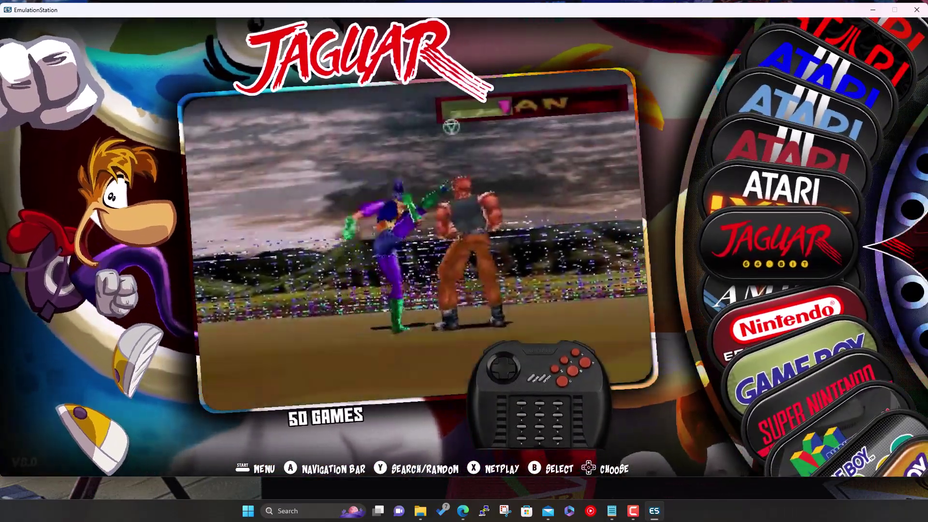
{"action": "key", "text": "Down"}
{"action": "key", "text": "Down"}
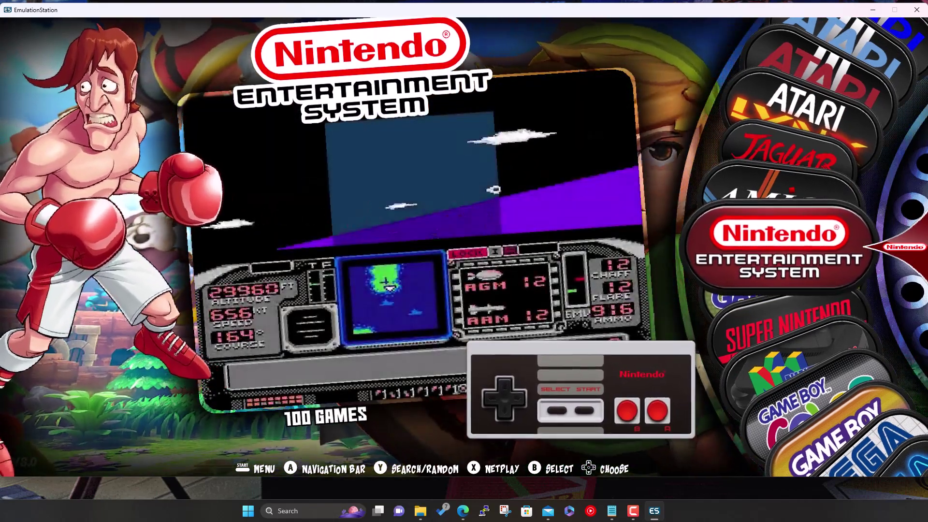
Scroll the NES list past Faxanadu to Felix the Cat, run it in RetroArch, then quit
{"action": "key", "text": "Return"}
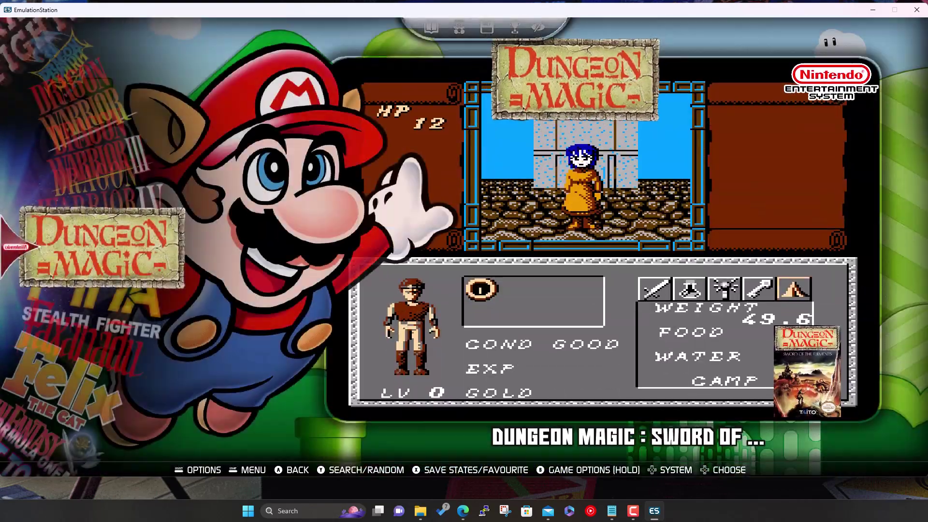
{"action": "key", "text": "Down"}
{"action": "key", "text": "Down"}
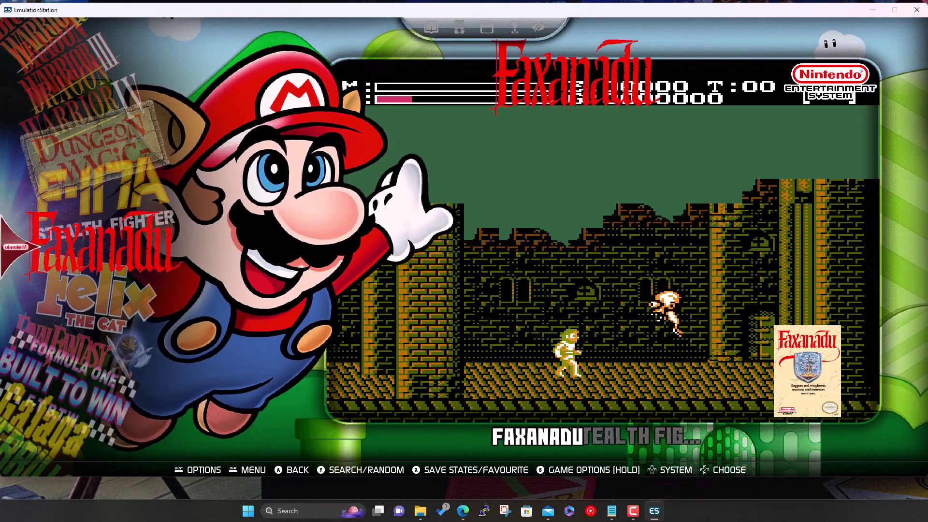
{"action": "key", "text": "Down"}
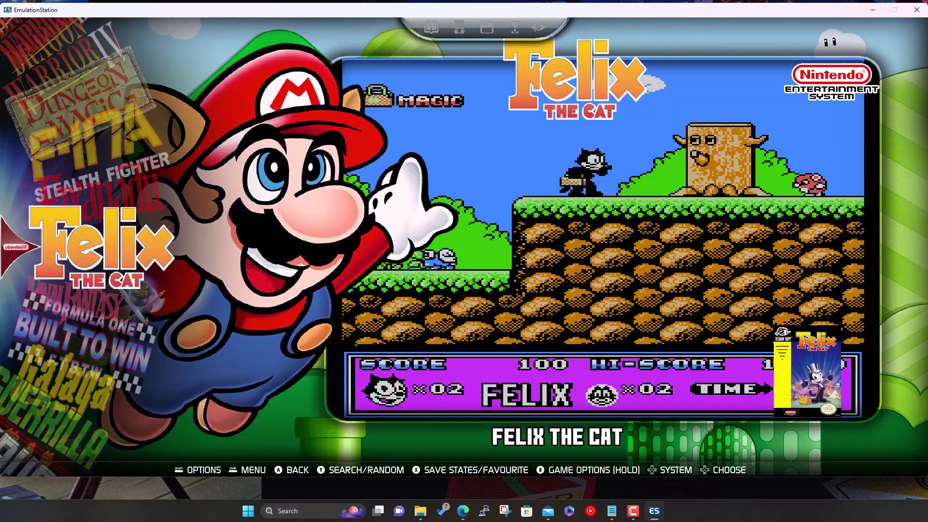
{"action": "key", "text": "Return"}
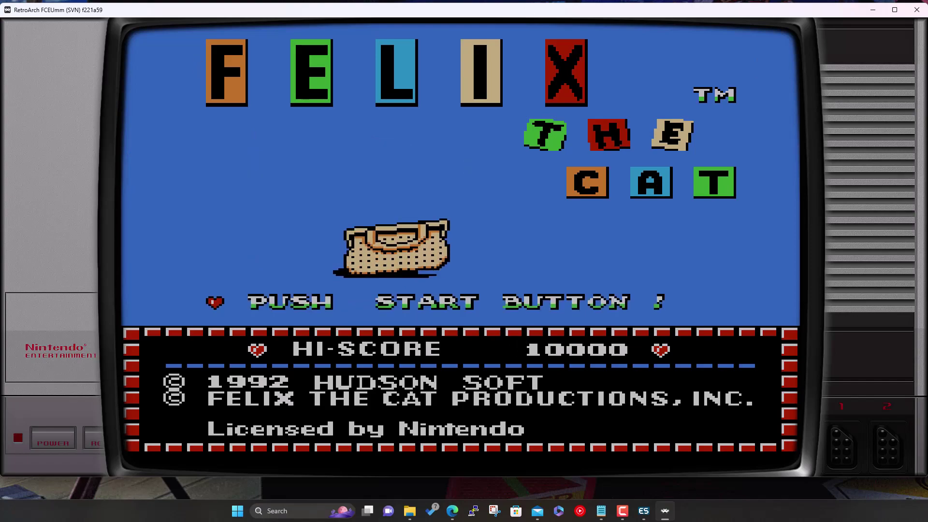
{"action": "key", "text": "Escape"}
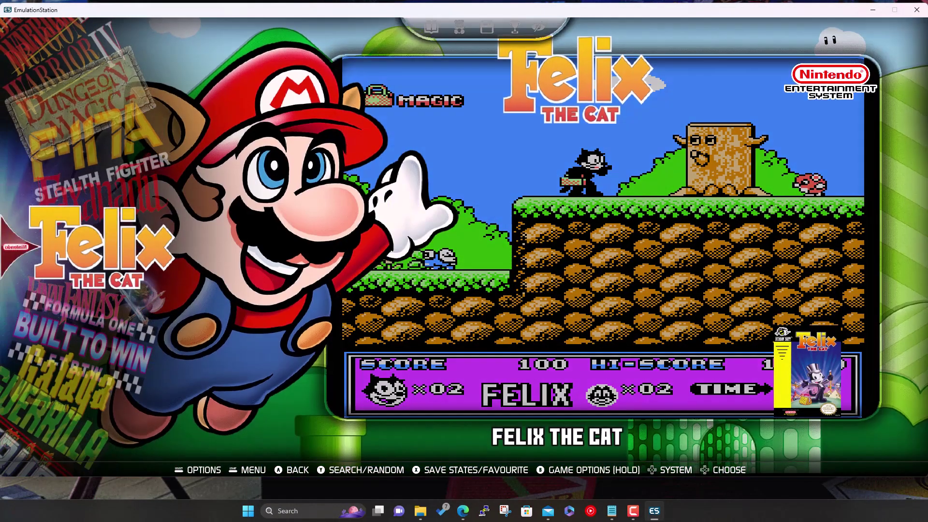
Open the Game Boy list and run Tetris in RetroArch's Gambatte core inside the bezel, then quit
{"action": "key", "text": "BackSpace"}
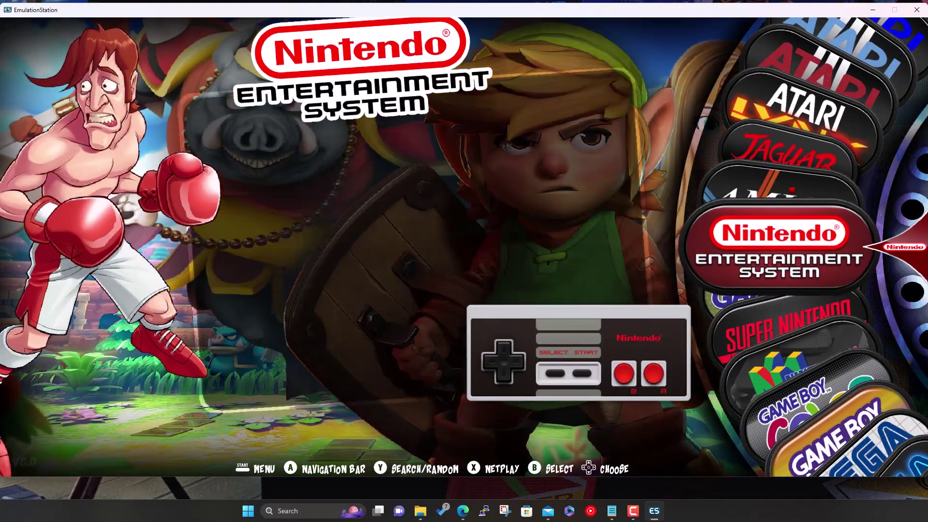
{"action": "key", "text": "Down"}
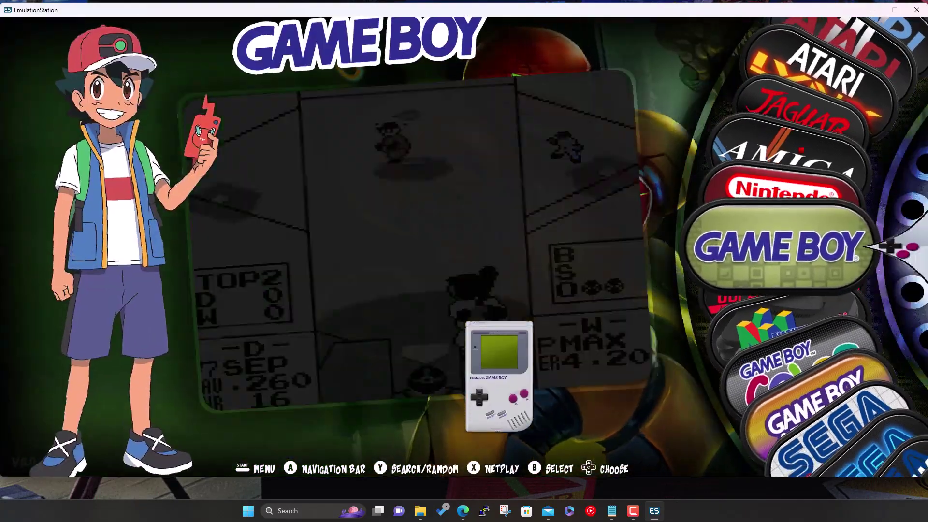
{"action": "key", "text": "Return"}
{"action": "key", "text": "Down"}
{"action": "key", "text": "Down"}
{"action": "key", "text": "Down"}
{"action": "key", "text": "Down"}
{"action": "key", "text": "Down"}
{"action": "key", "text": "Down"}
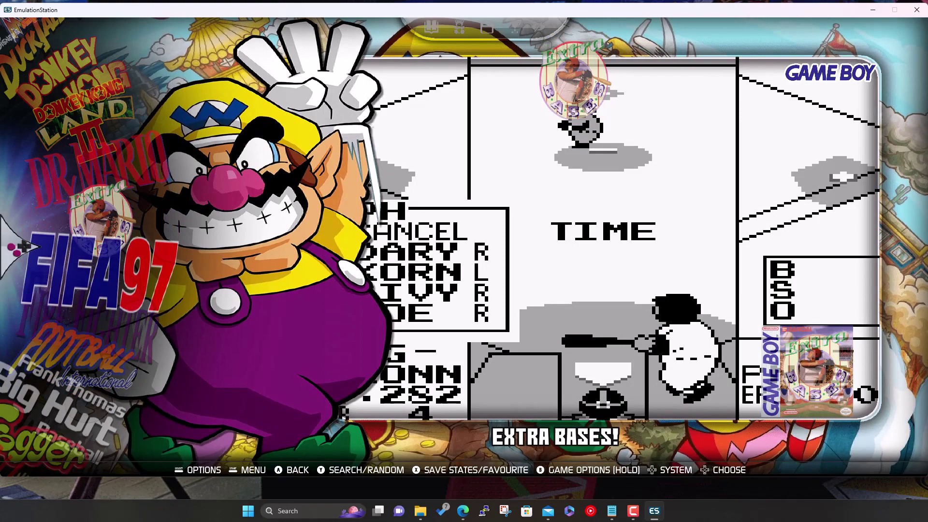
{"action": "key", "text": "Down"}
{"action": "key", "text": "Down"}
{"action": "key", "text": "Down"}
{"action": "key", "text": "Down"}
{"action": "key", "text": "Down"}
{"action": "key", "text": "Down"}
{"action": "key", "text": "Down"}
{"action": "key", "text": "Down"}
{"action": "key", "text": "Down"}
{"action": "key", "text": "Down"}
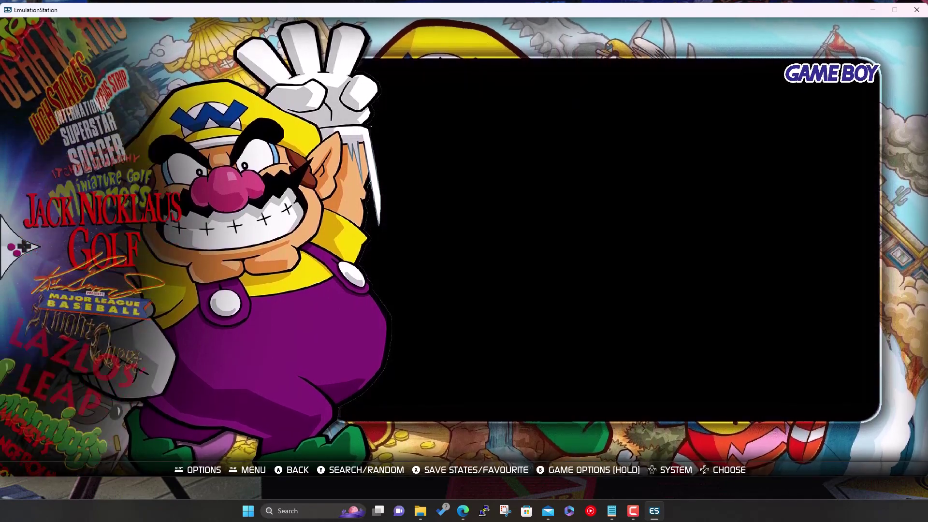
{"action": "key", "text": "Down"}
{"action": "key", "text": "Down"}
{"action": "key", "text": "Down"}
{"action": "key", "text": "Down"}
{"action": "key", "text": "Down"}
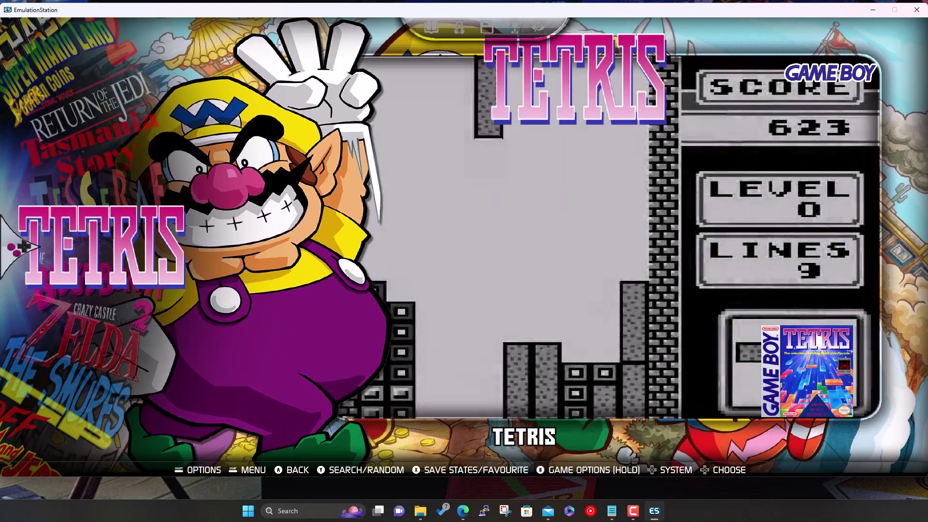
{"action": "key", "text": "Return"}
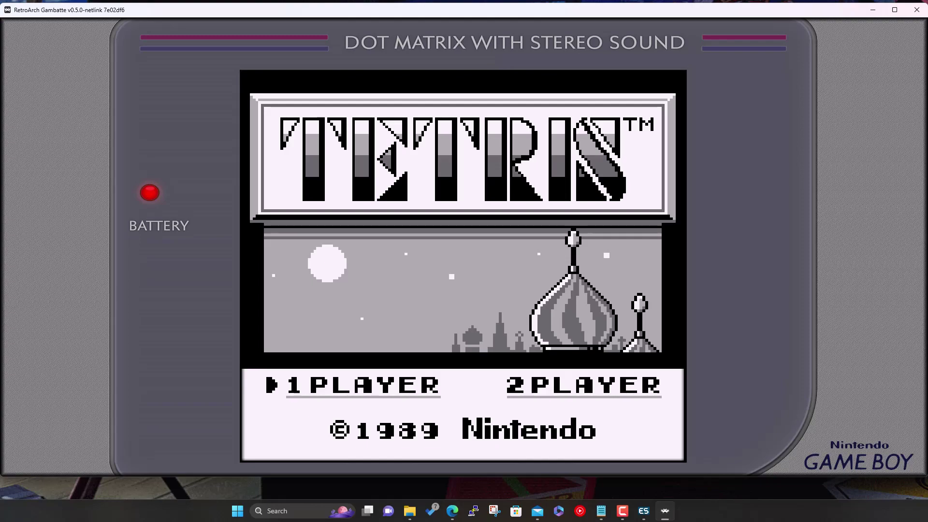
{"action": "key", "text": "Escape"}
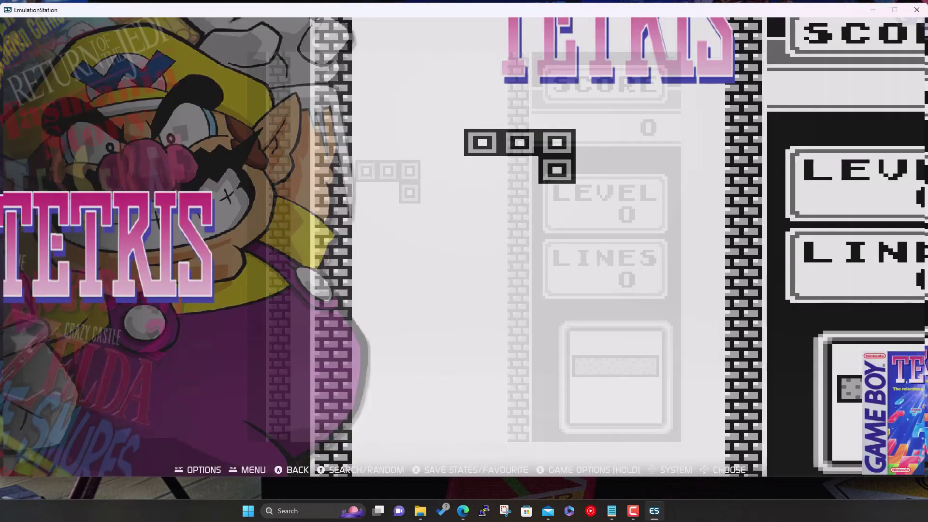
Run Donkey Kong Country from the Super Nintendo list in Snes9x to its Rareware intro, then quit
{"action": "key", "text": "BackSpace"}
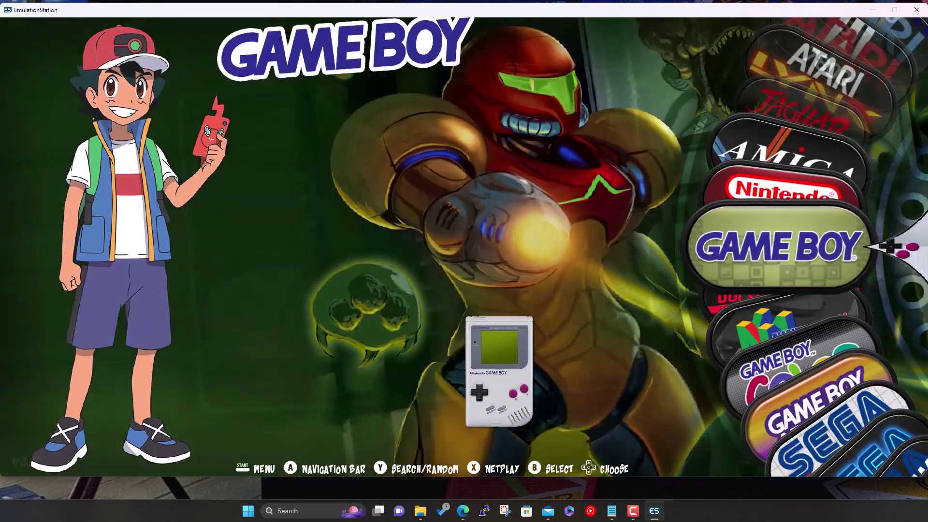
{"action": "key", "text": "Down"}
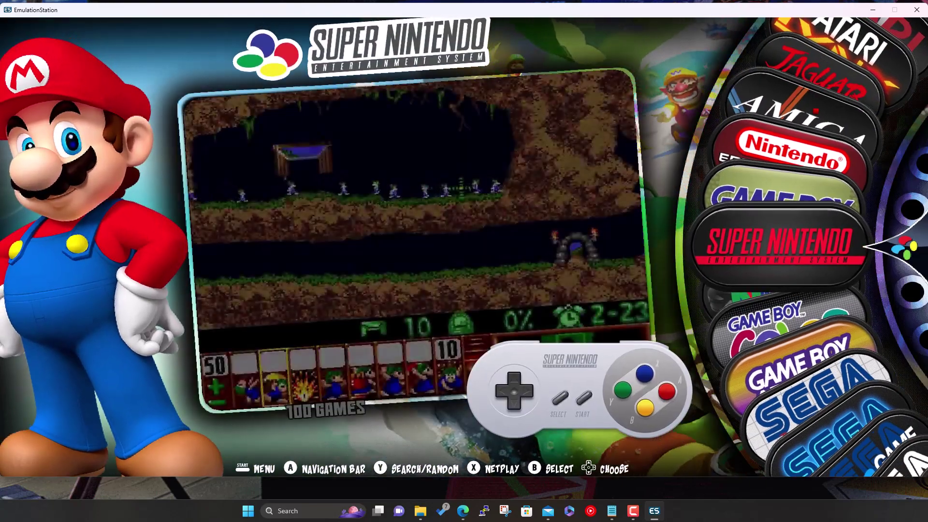
{"action": "key", "text": "Return"}
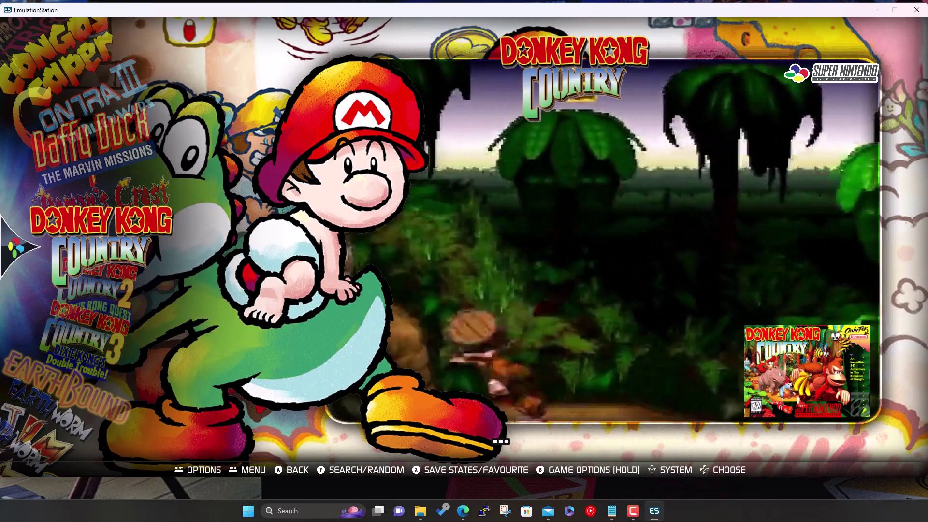
{"action": "key", "text": "Return"}
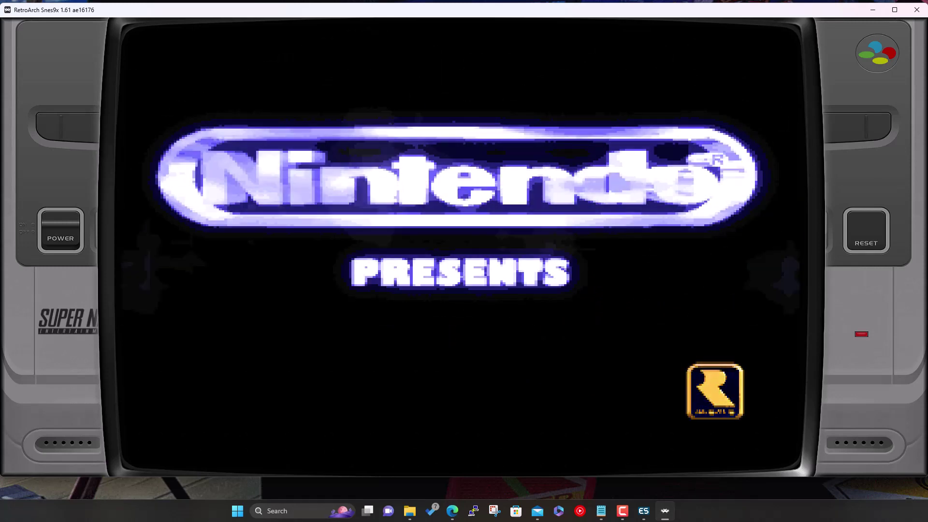
{"action": "key", "text": "Escape"}
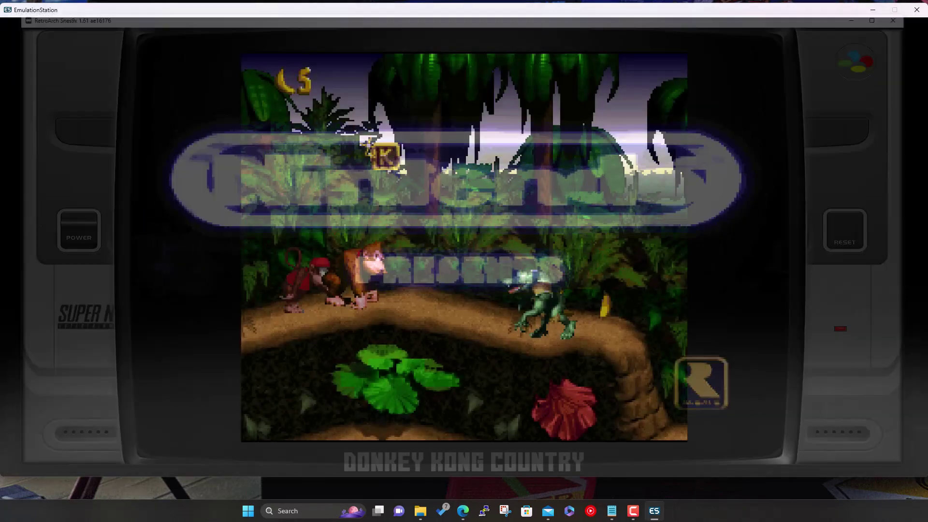
Launch Bomberman 64 from the Nintendo 64 game list
{"action": "key", "text": "BackSpace"}
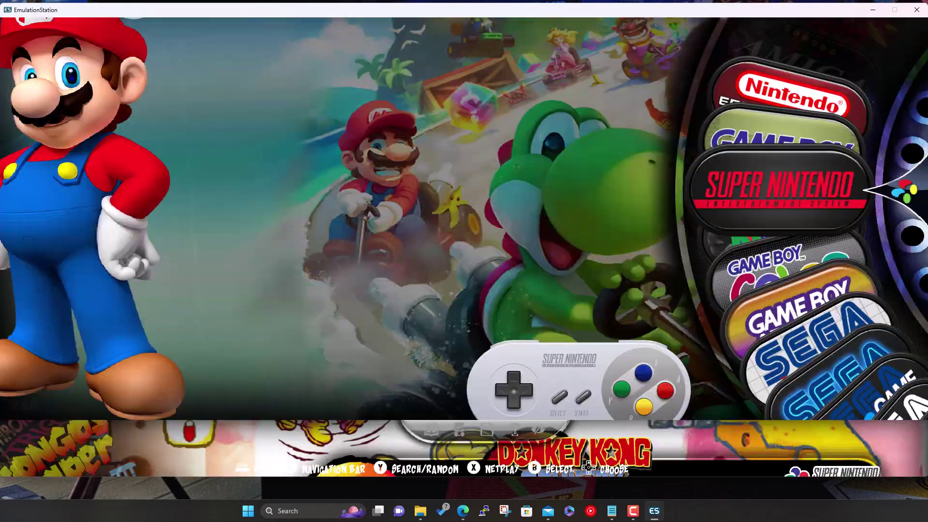
{"action": "key", "text": "Down"}
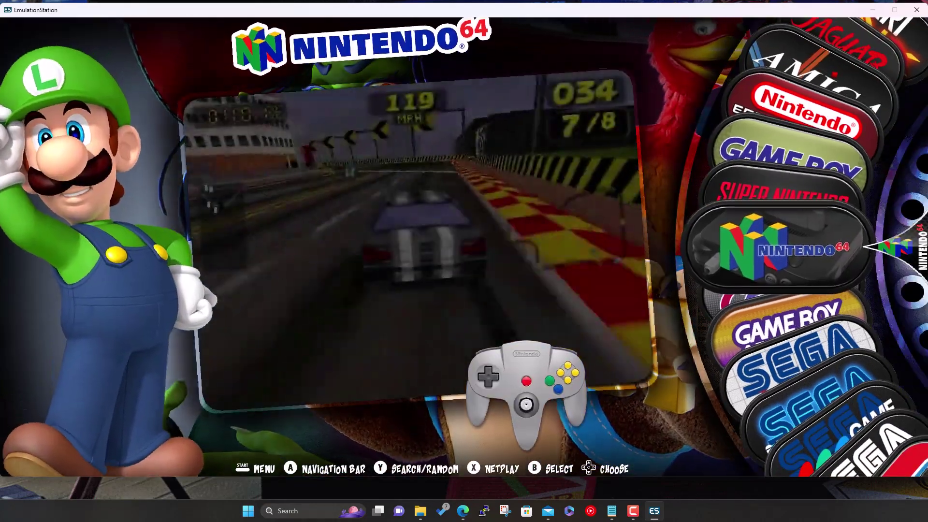
{"action": "key", "text": "Return"}
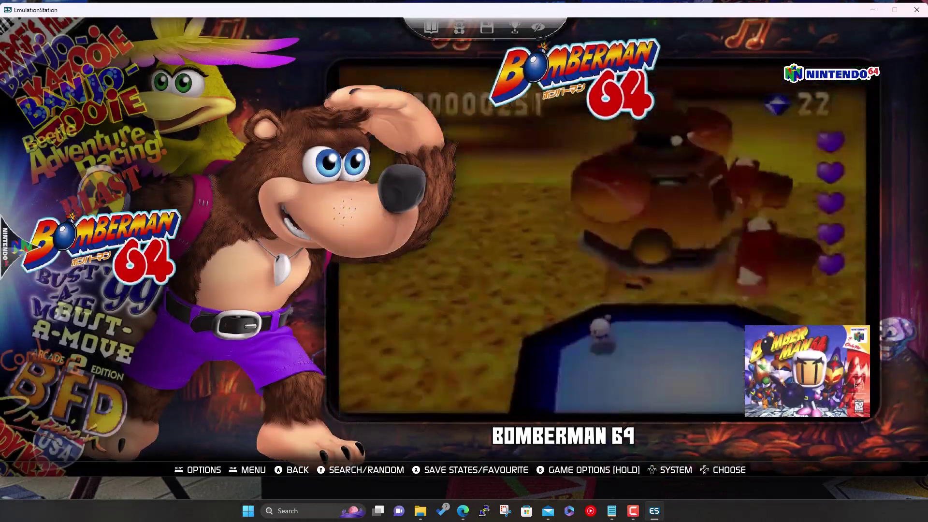
{"action": "key", "text": "Return"}
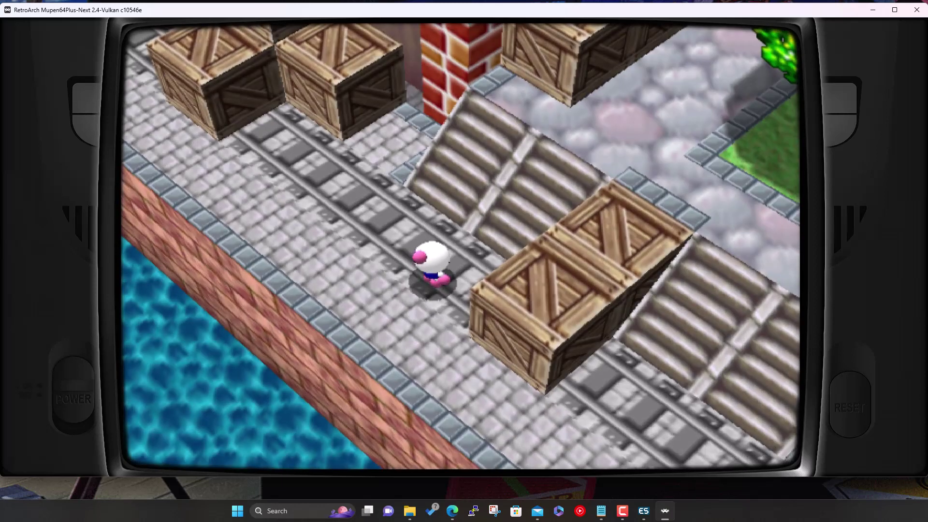
Walk Bomberman across the stage, quit the game, and select the Game Boy Color system
{"action": "key", "text": "Up"}
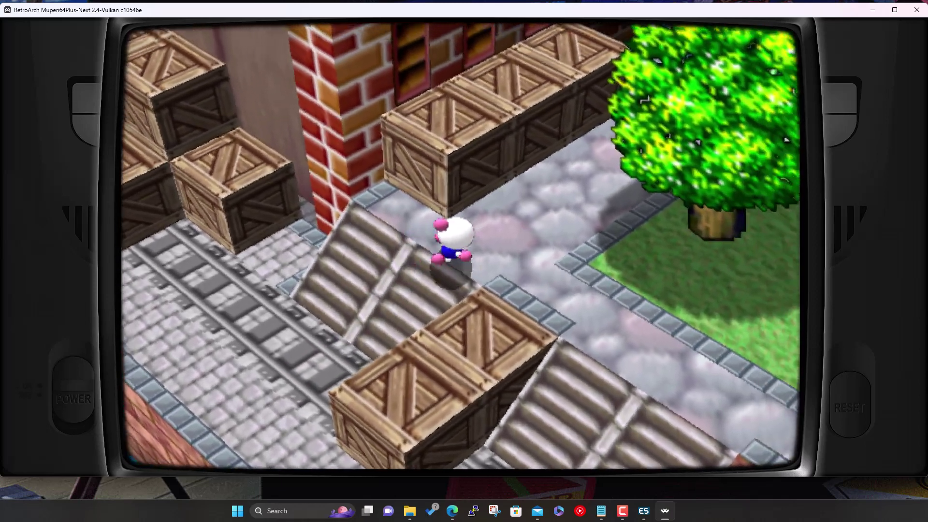
{"action": "key", "text": "Escape"}
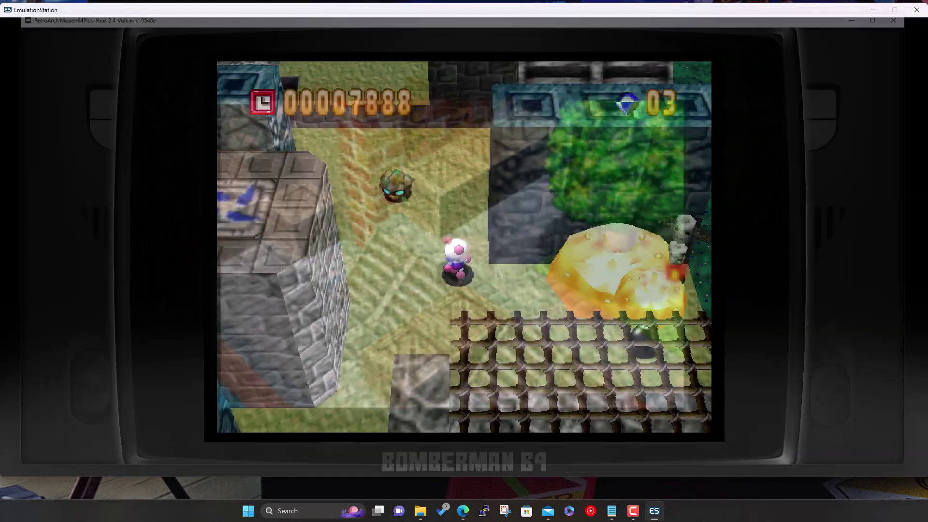
{"action": "key", "text": "BackSpace"}
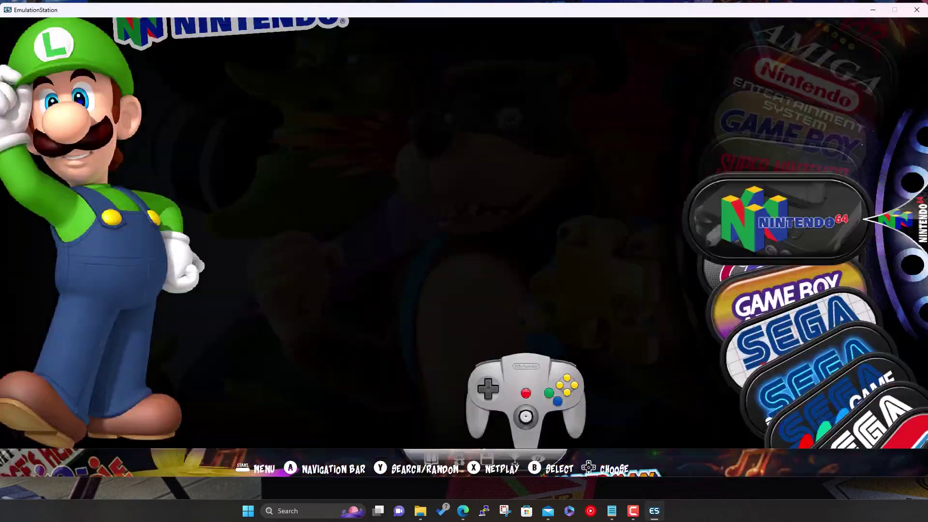
{"action": "key", "text": "Down"}
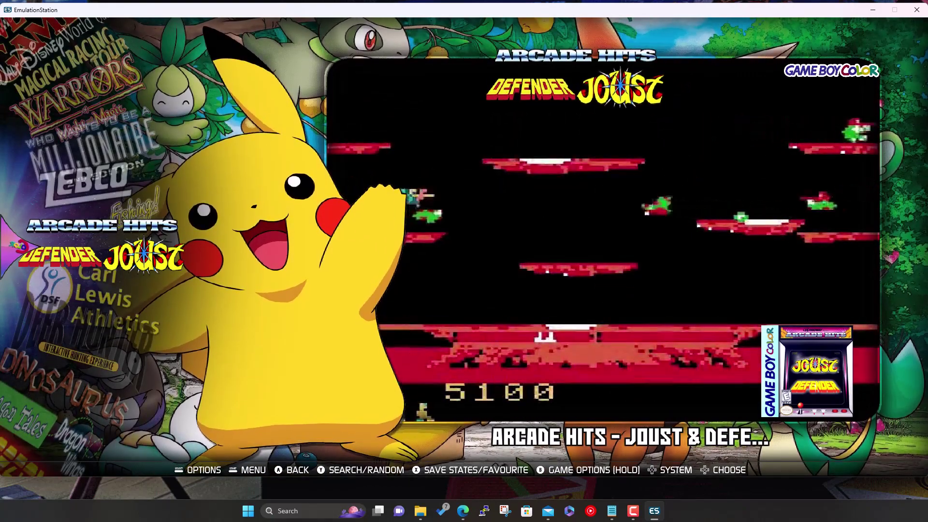
Browse the Game Boy Color list past Dropzone and Extreme Sports and launch F1 Racing Championship
{"action": "key", "text": "Down"}
{"action": "key", "text": "Down"}
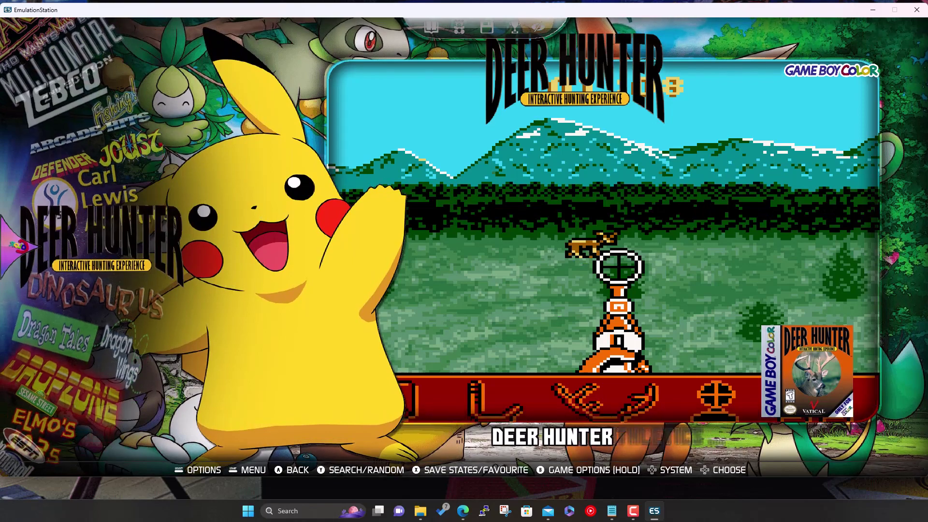
{"action": "key", "text": "Down"}
{"action": "key", "text": "Down"}
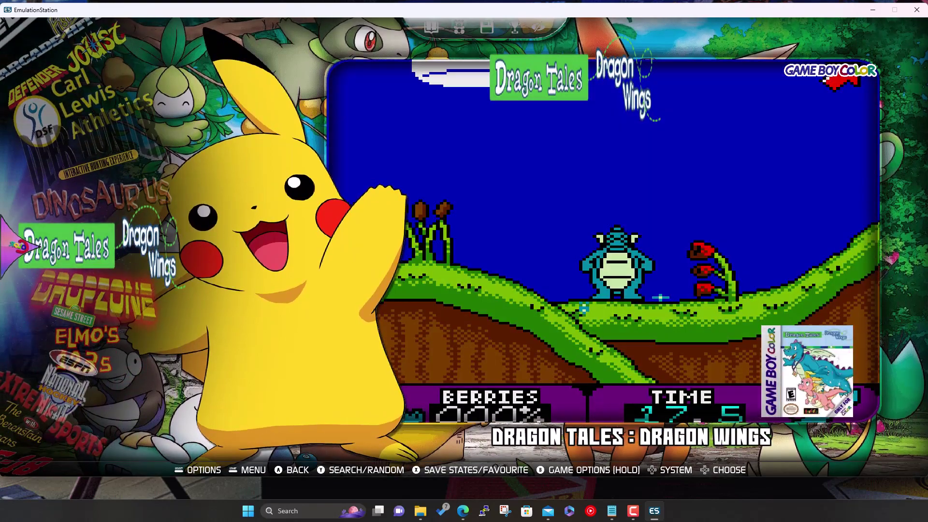
{"action": "key", "text": "Down"}
{"action": "key", "text": "Down"}
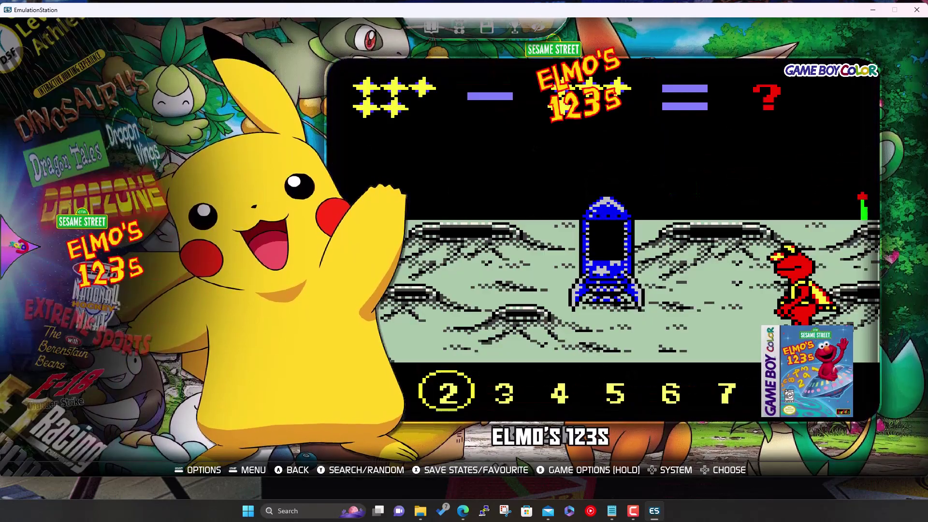
{"action": "key", "text": "Down"}
{"action": "key", "text": "Down"}
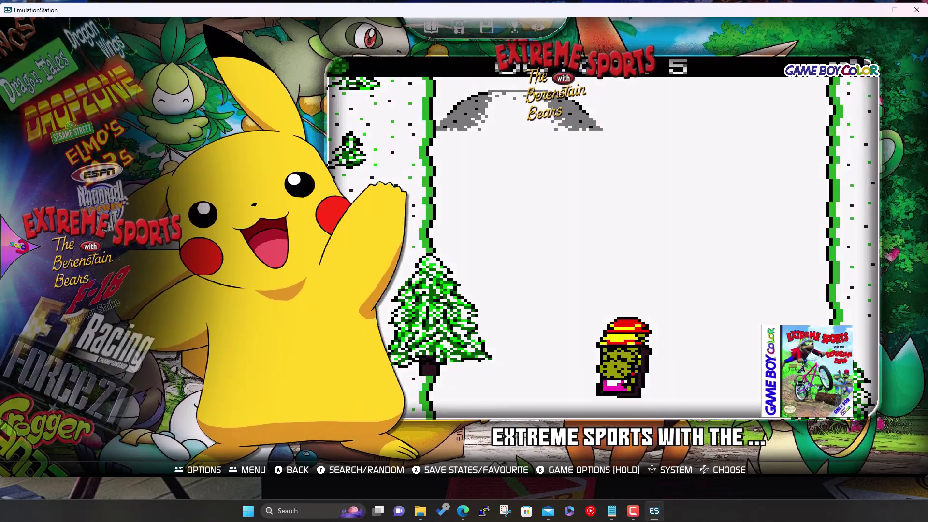
{"action": "key", "text": "Down"}
{"action": "key", "text": "Down"}
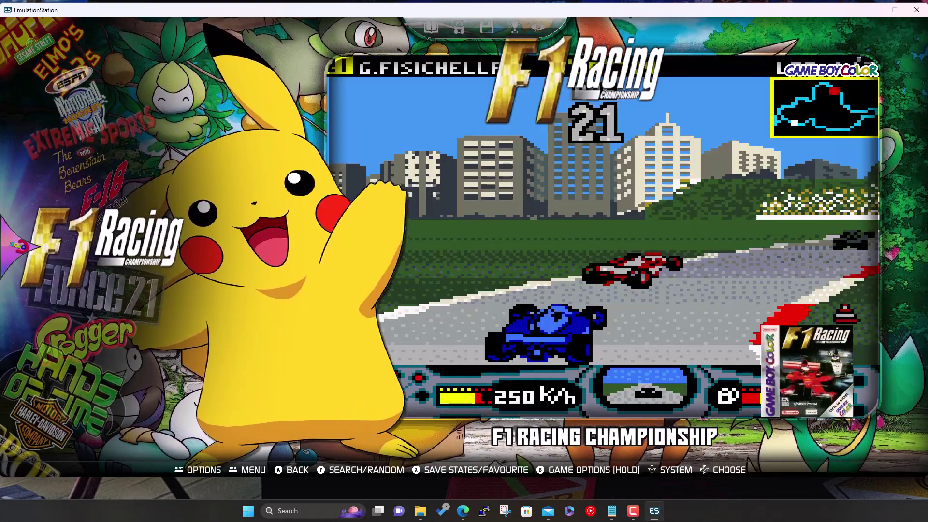
{"action": "key", "text": "Return"}
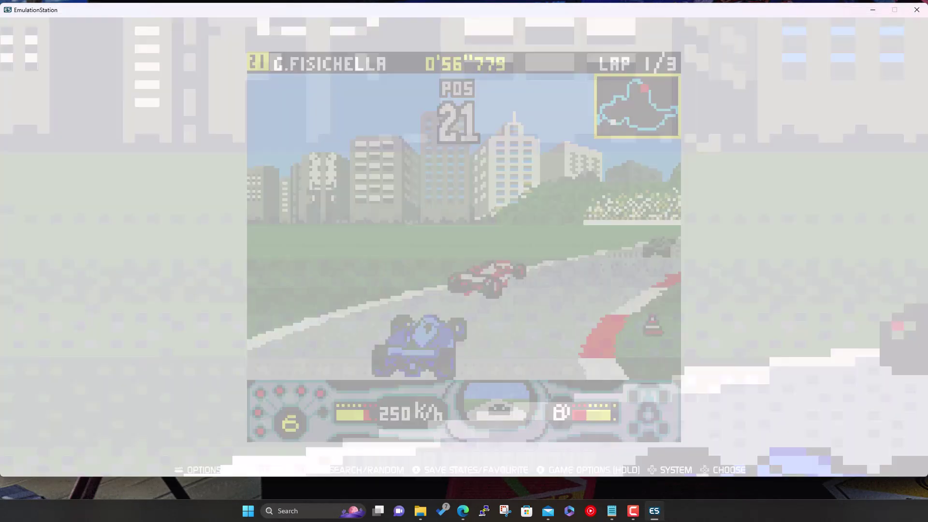
Leave the game and open the Game Boy Advance game list
{"action": "key", "text": "BackSpace"}
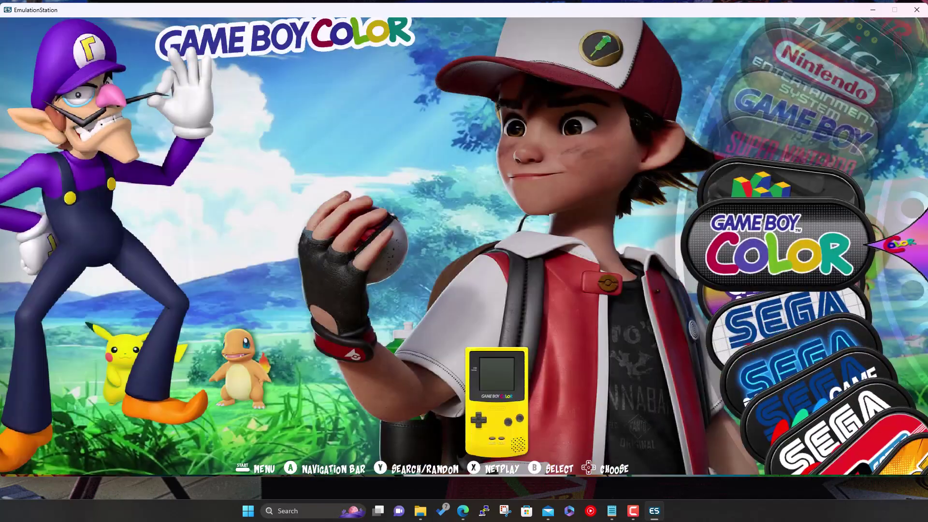
{"action": "key", "text": "Down"}
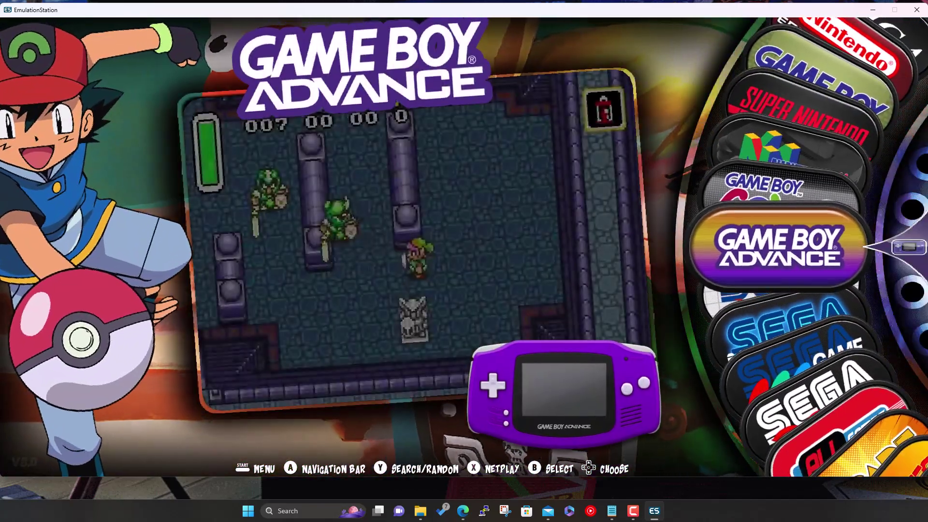
{"action": "key", "text": "Return"}
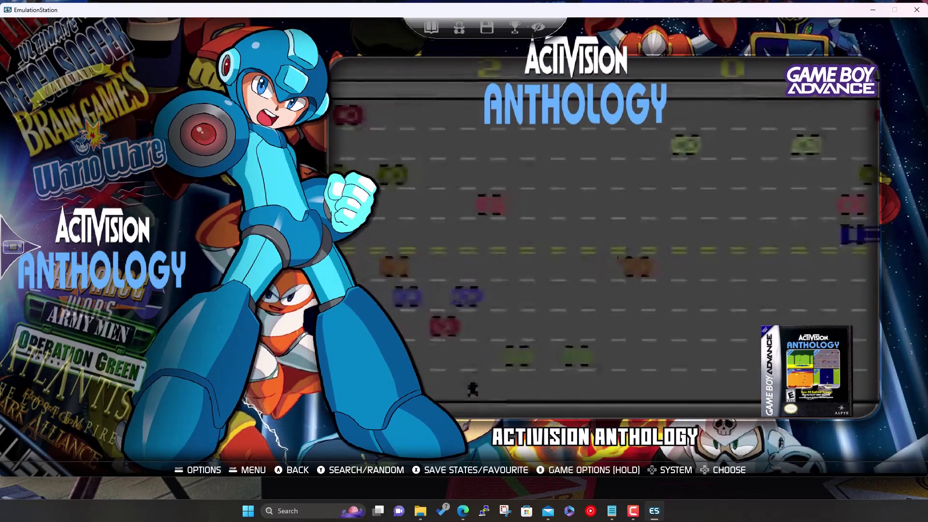
{"action": "key", "text": "Down"}
{"action": "key", "text": "Down"}
{"action": "key", "text": "Down"}
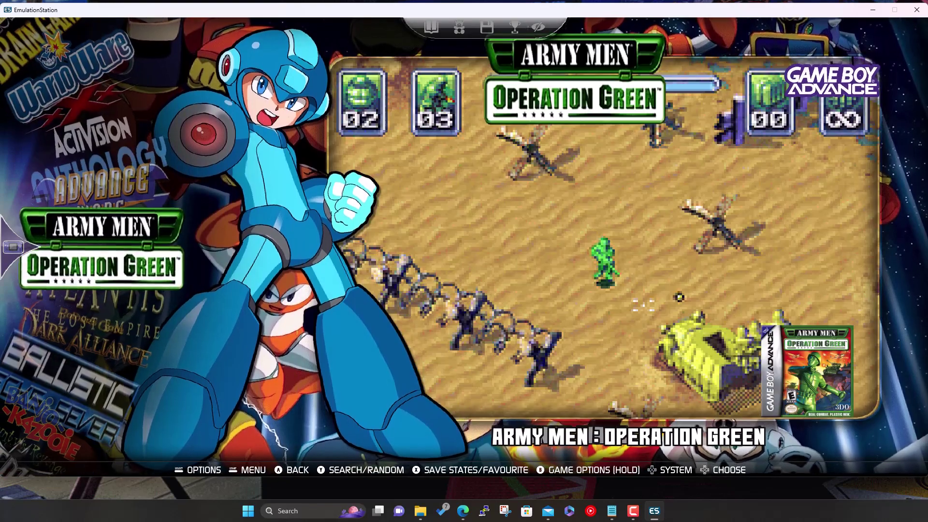
Launch Army Men: Operation Green, choose English, then quit back to the game list
{"action": "key", "text": "Up"}
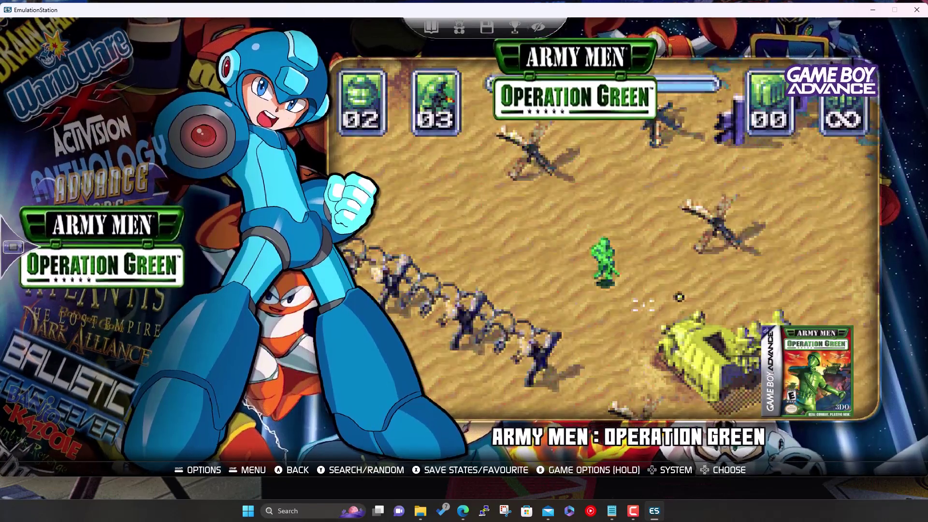
{"action": "key", "text": "Return"}
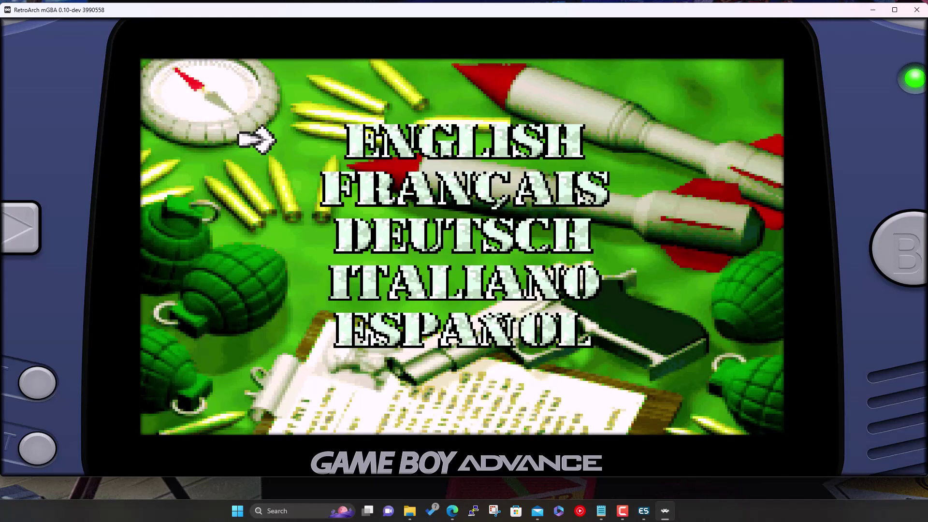
{"action": "key", "text": "x"}
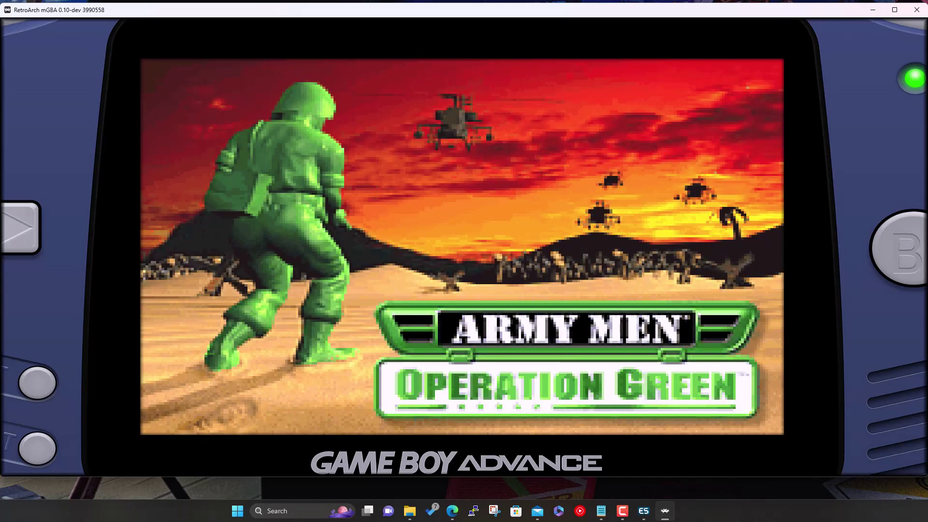
{"action": "key", "text": "Escape"}
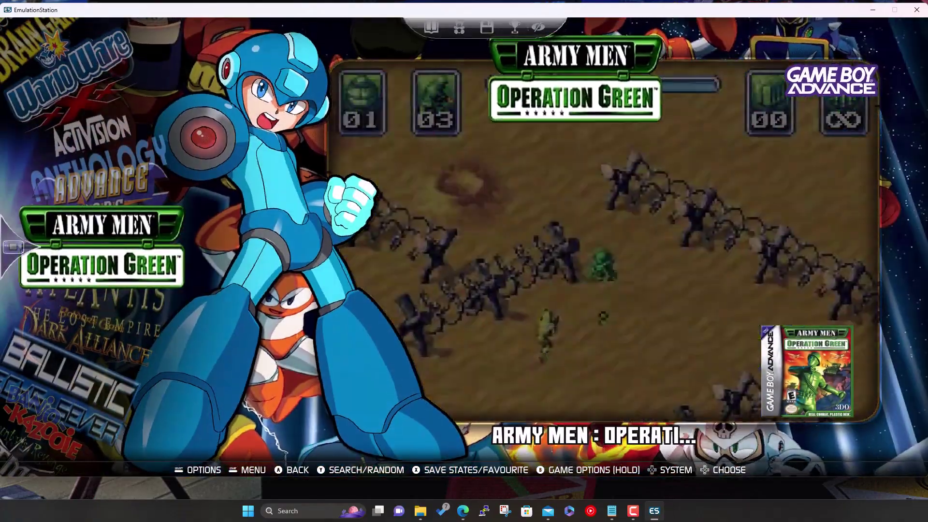
Back out of the Game Boy Advance games and browse Arcade, All Games, Last Played and Favorites
{"action": "key", "text": "BackSpace"}
{"action": "key", "text": "Down"}
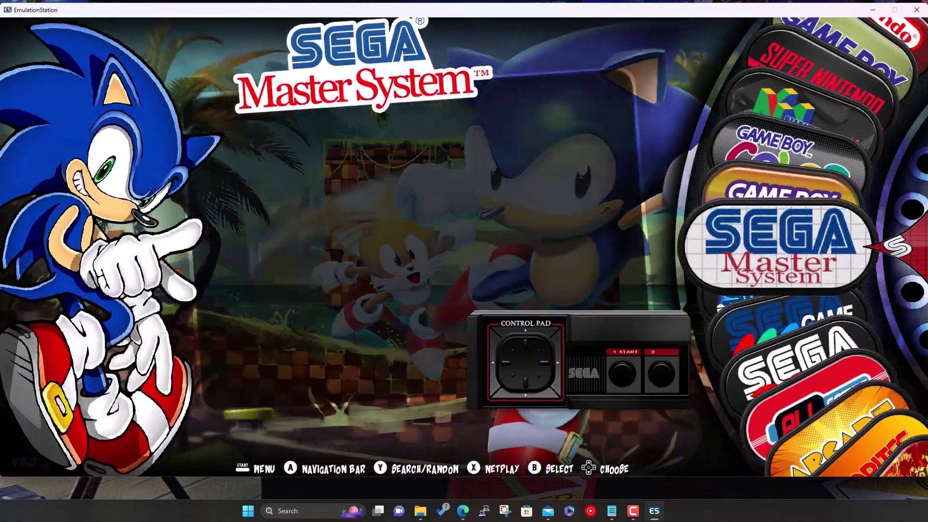
{"action": "key", "text": "Down"}
{"action": "key", "text": "Down"}
{"action": "key", "text": "Down"}
{"action": "key", "text": "Down"}
{"action": "key", "text": "Down"}
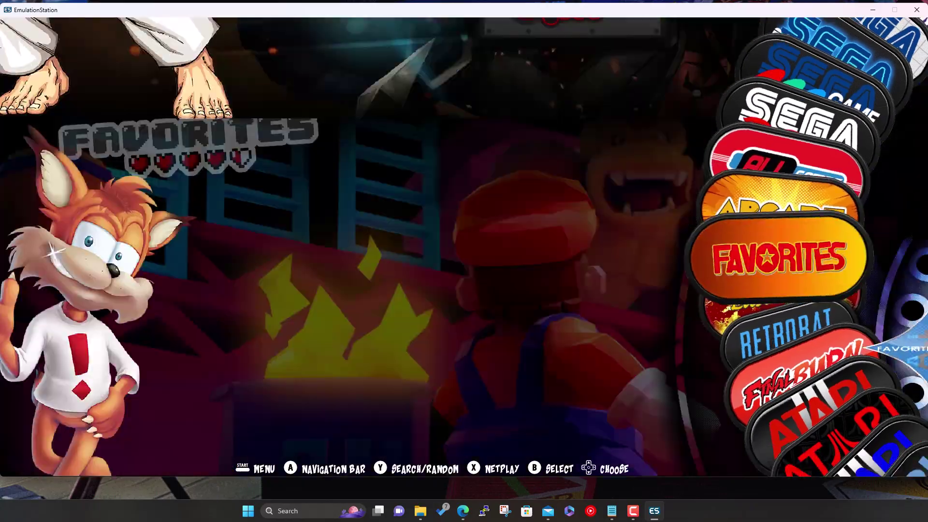
{"action": "key", "text": "Up"}
{"action": "key", "text": "Up"}
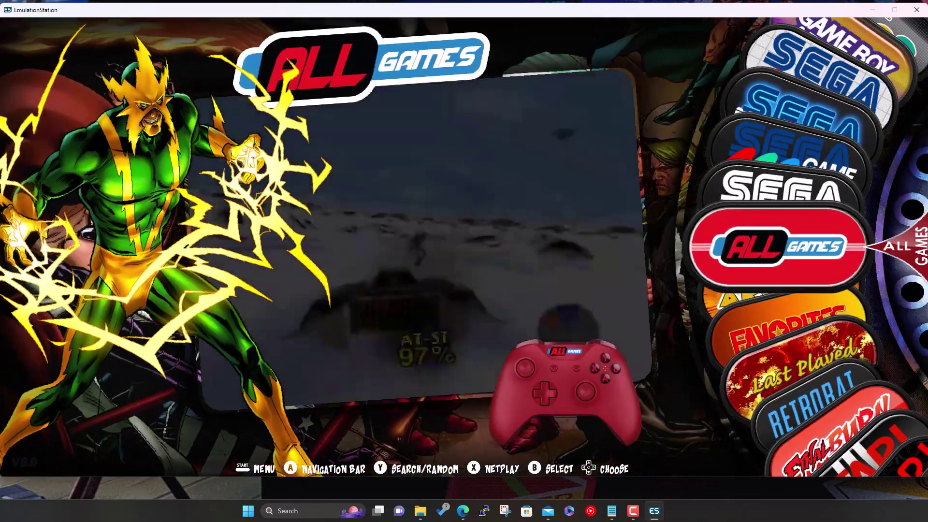
{"action": "key", "text": "Down"}
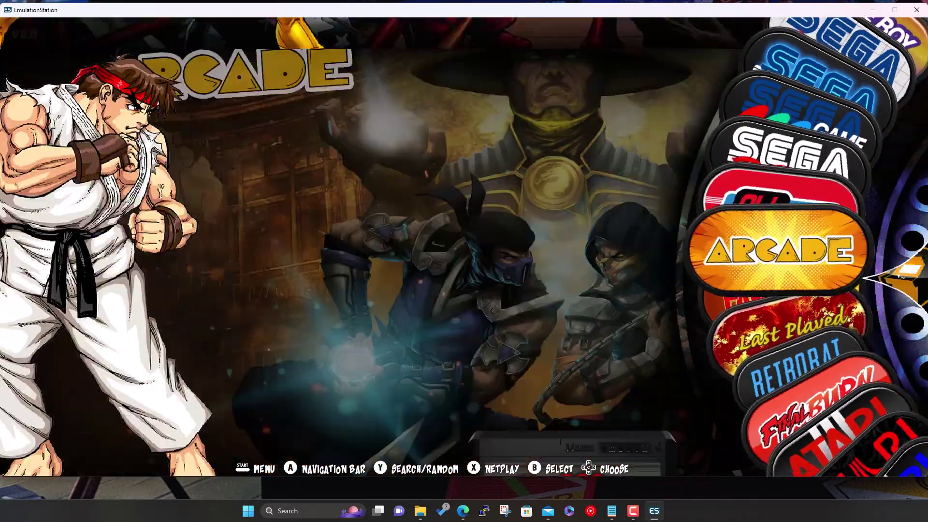
{"action": "key", "text": "Down"}
{"action": "key", "text": "Down"}
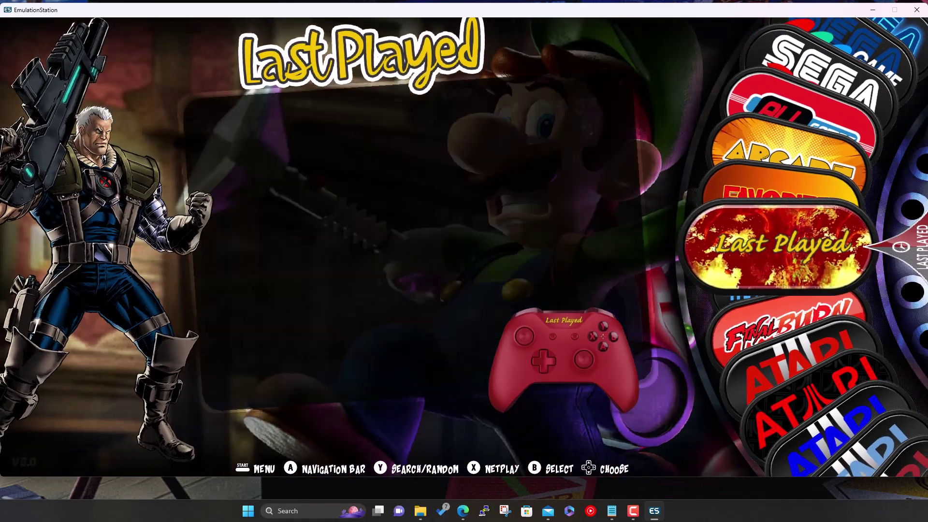
{"action": "key", "text": "Up"}
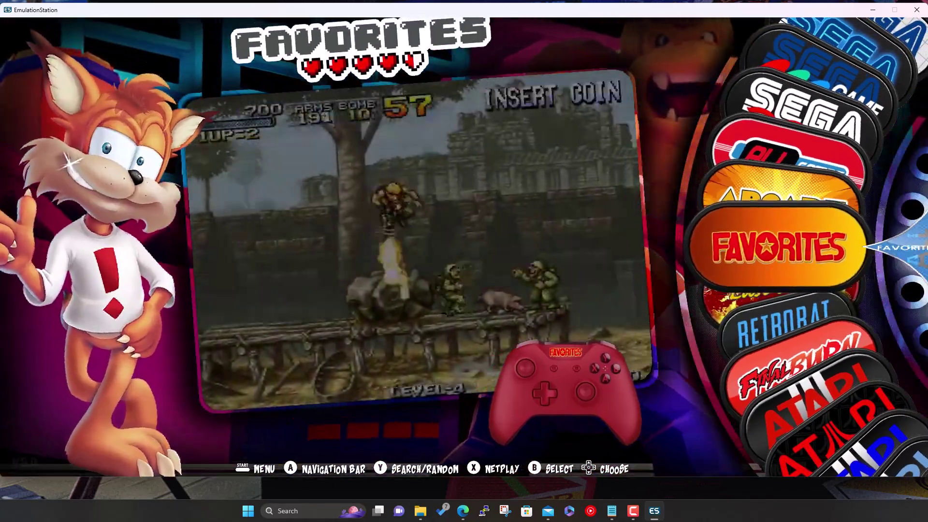
Scroll down past RetroBat, Final Burn Neo, Atari and Amiga to the Nintendo and Sega systems
{"action": "key", "text": "Down"}
{"action": "key", "text": "Down"}
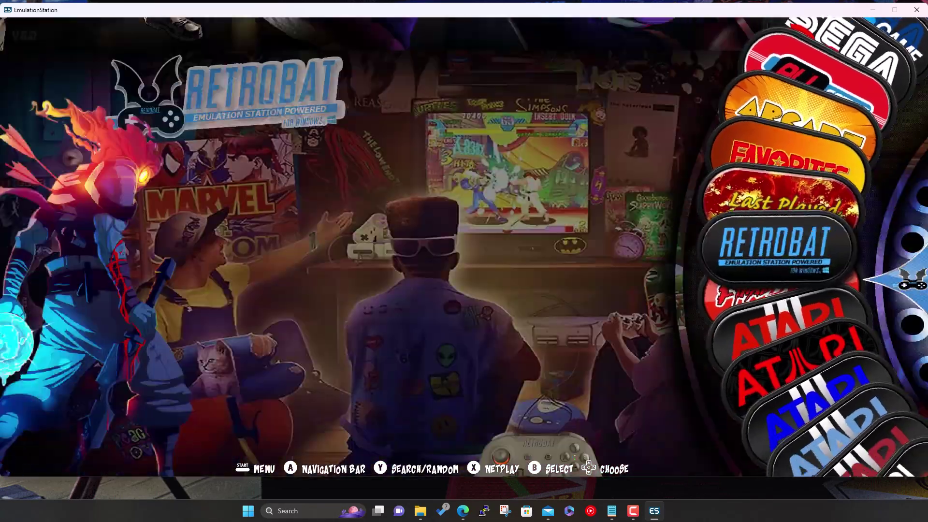
{"action": "key", "text": "Down"}
{"action": "key", "text": "Down"}
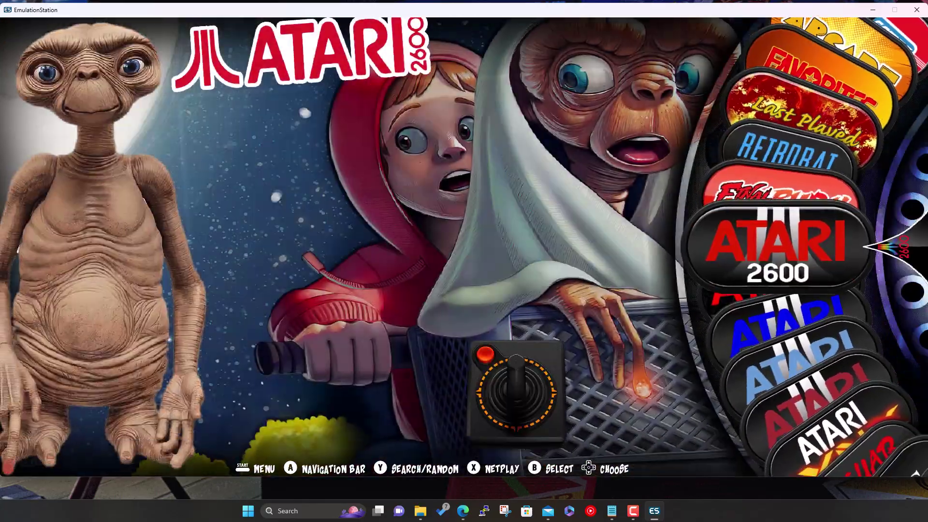
{"action": "key", "text": "Down"}
{"action": "key", "text": "Down"}
{"action": "key", "text": "Down"}
{"action": "key", "text": "Down"}
{"action": "key", "text": "Down"}
{"action": "key", "text": "Down"}
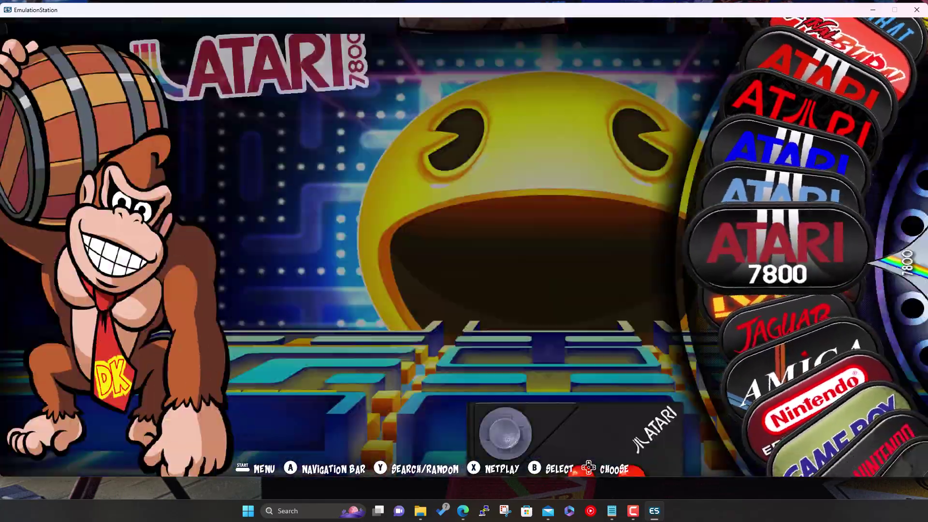
{"action": "key", "text": "Down"}
{"action": "key", "text": "Down"}
{"action": "key", "text": "Down"}
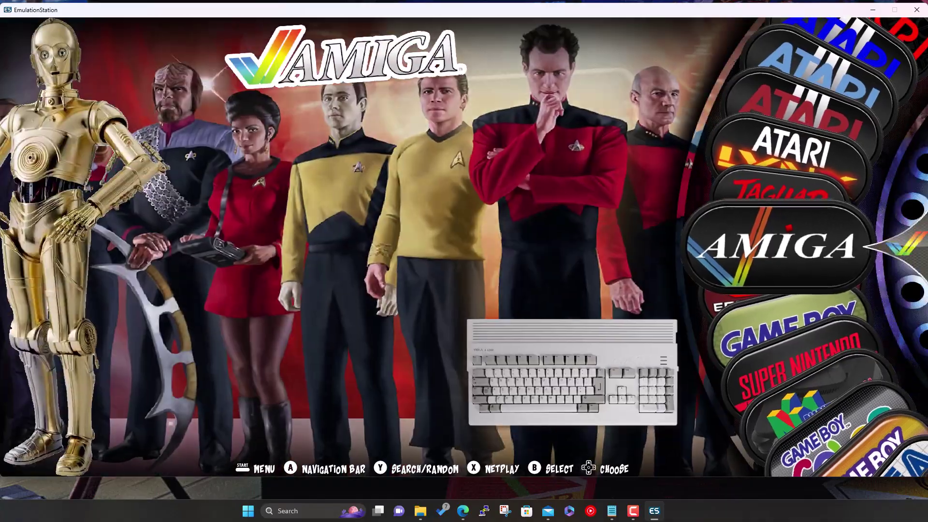
{"action": "key", "text": "Down"}
{"action": "key", "text": "Down"}
{"action": "key", "text": "Down"}
{"action": "key", "text": "Down"}
{"action": "key", "text": "Down"}
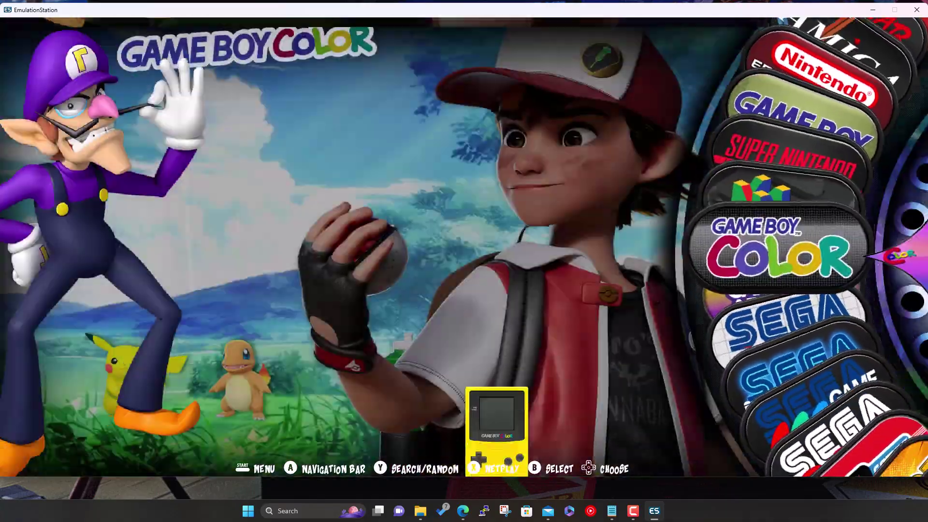
{"action": "key", "text": "Down"}
{"action": "key", "text": "Down"}
{"action": "key", "text": "Down"}
{"action": "key", "text": "Down"}
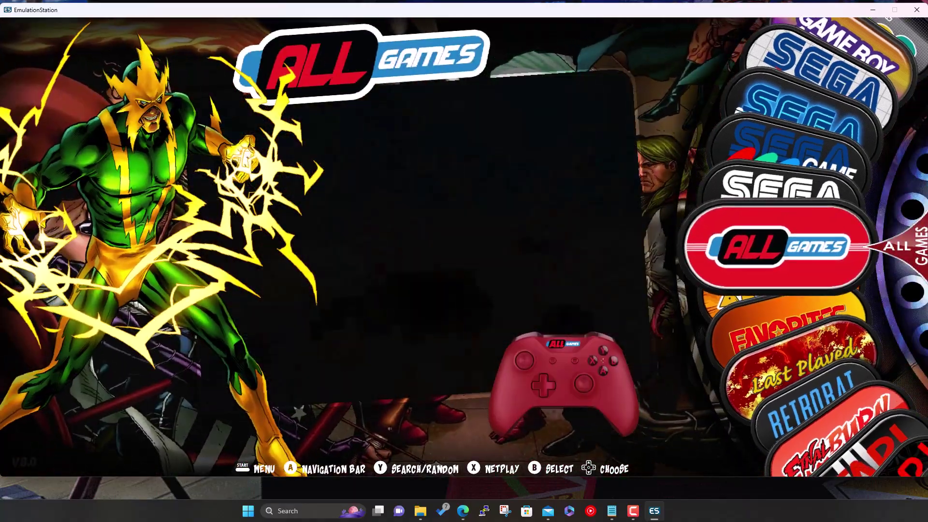
Scroll back to All Games, then down to Atari 5200's 50 games and up toward Final Burn Neo
{"action": "key", "text": "Up"}
{"action": "key", "text": "Down"}
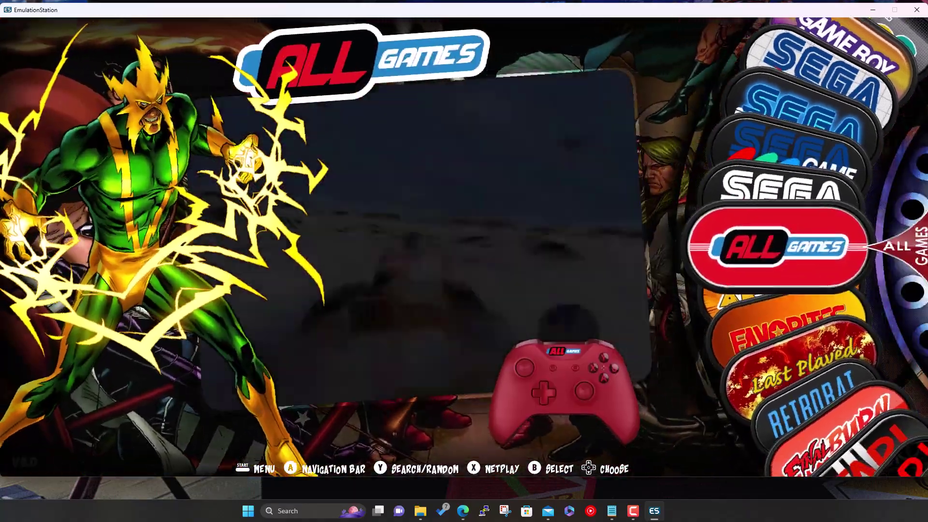
{"action": "key", "text": "Down"}
{"action": "key", "text": "Down"}
{"action": "key", "text": "Down"}
{"action": "key", "text": "Down"}
{"action": "key", "text": "Down"}
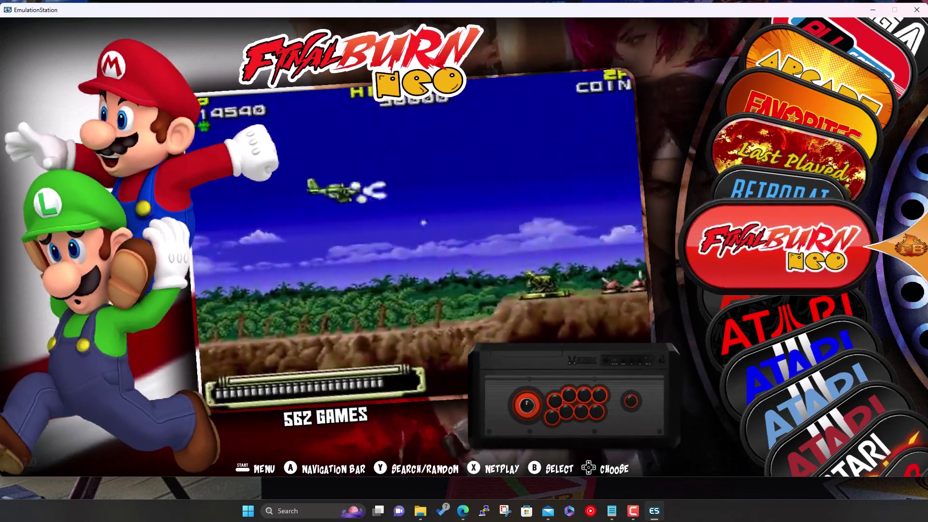
{"action": "key", "text": "Down"}
{"action": "key", "text": "Down"}
{"action": "key", "text": "Down"}
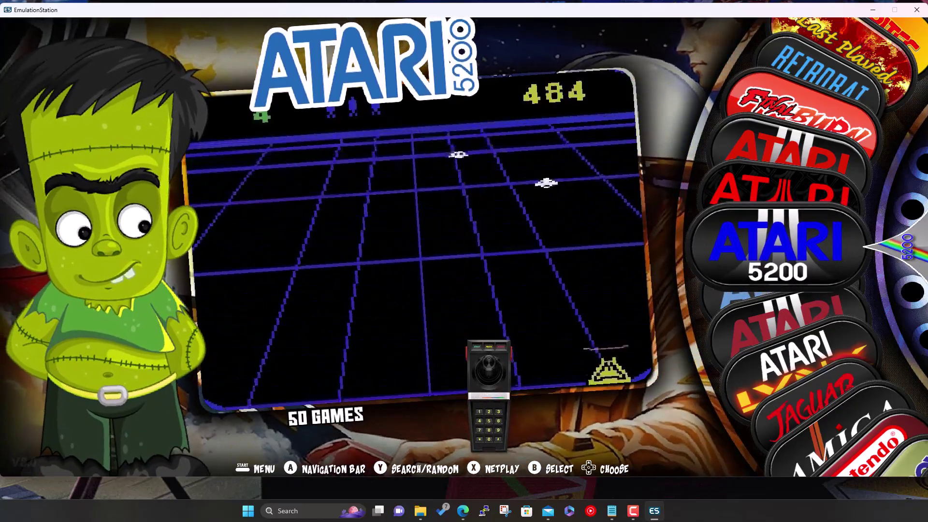
{"action": "key", "text": "Up"}
{"action": "key", "text": "Up"}
{"action": "key", "text": "Up"}
{"action": "key", "text": "Up"}
{"action": "key", "text": "Up"}
Enter the RetroBat system and scroll its emulators from 3DSen, Cemu, Citra past Dolphin and DOSBox Pure to mGBA
{"action": "key", "text": "Down"}
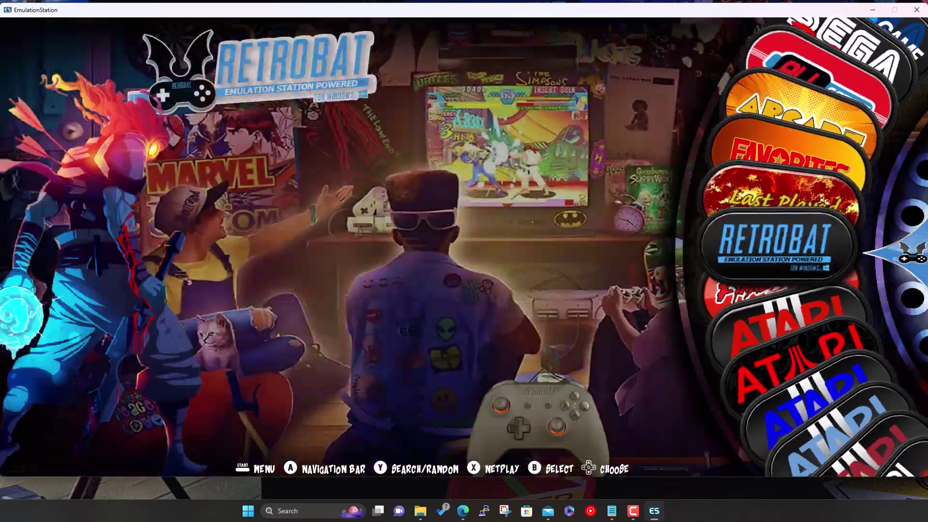
{"action": "key", "text": "Return"}
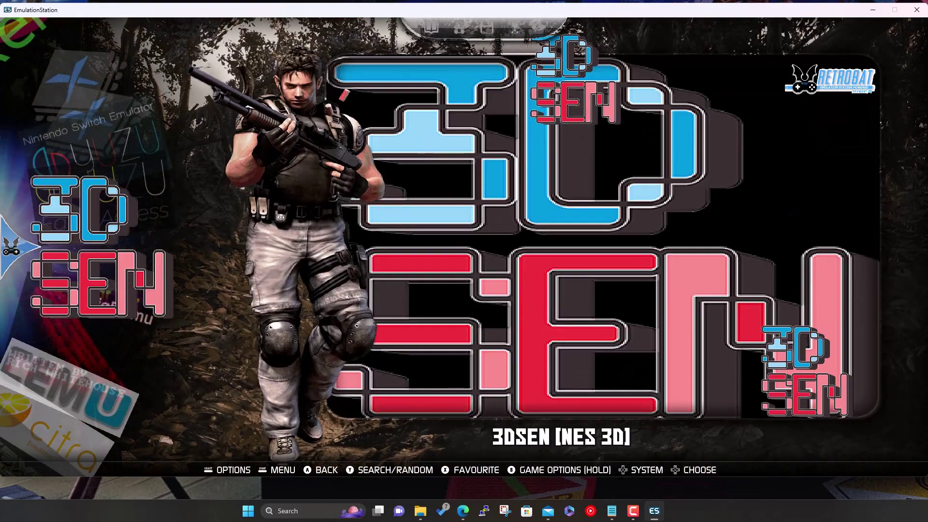
{"action": "key", "text": "Down"}
{"action": "key", "text": "Down"}
{"action": "key", "text": "Down"}
{"action": "key", "text": "Down"}
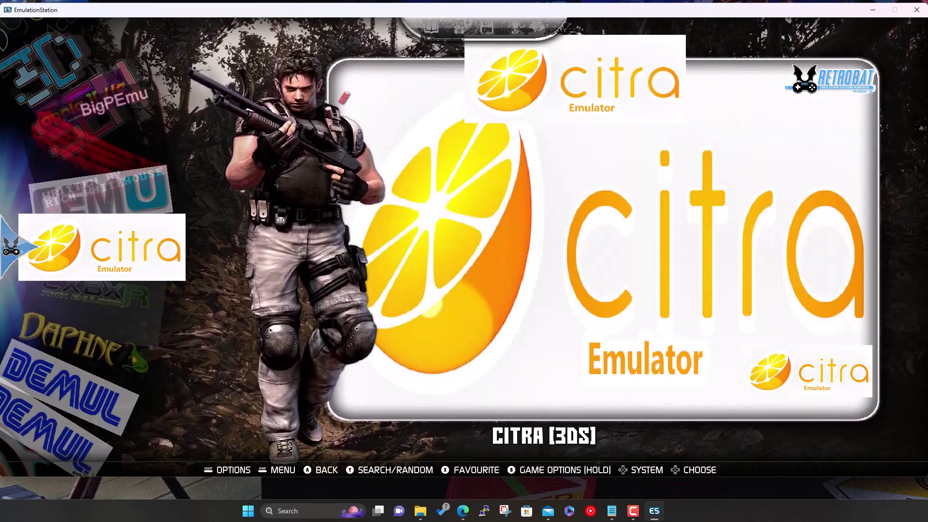
{"action": "key", "text": "Down"}
{"action": "key", "text": "Down"}
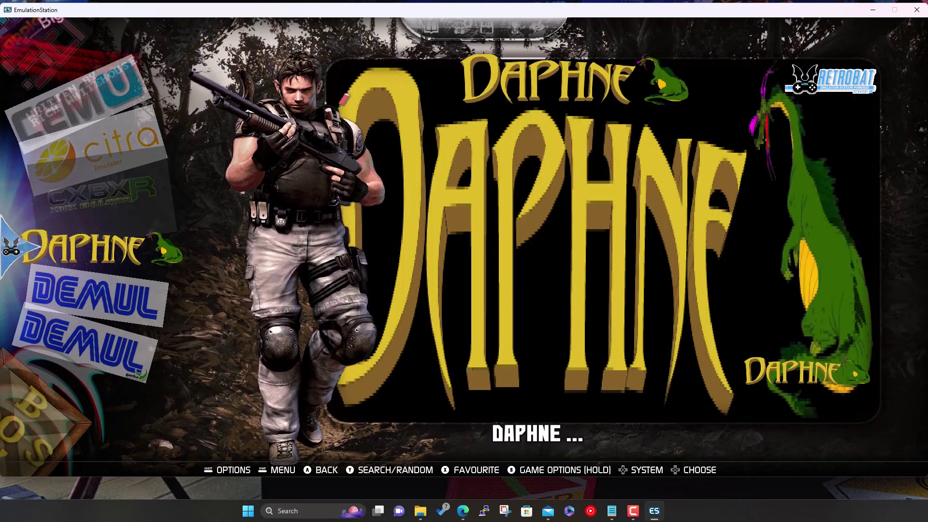
{"action": "key", "text": "Down"}
{"action": "key", "text": "Down"}
{"action": "key", "text": "Down"}
{"action": "key", "text": "Down"}
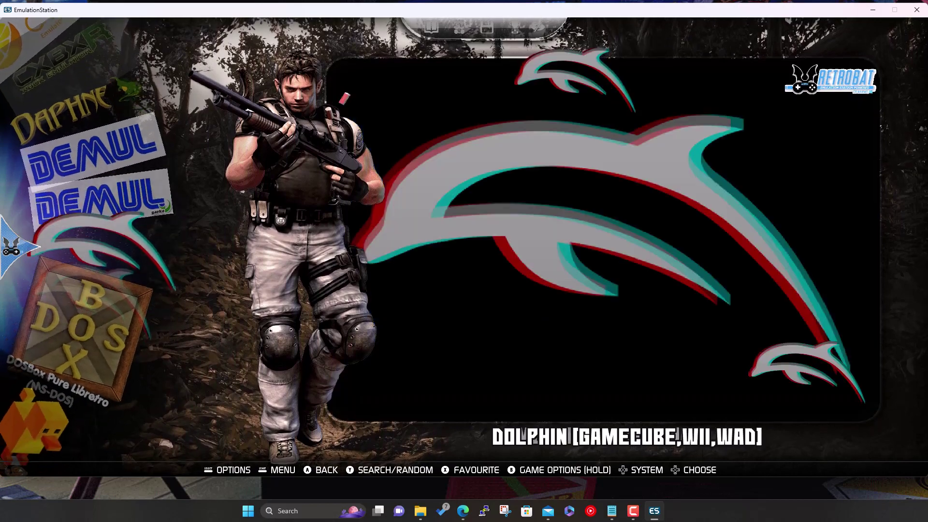
{"action": "key", "text": "Down"}
{"action": "key", "text": "Down"}
{"action": "key", "text": "Down"}
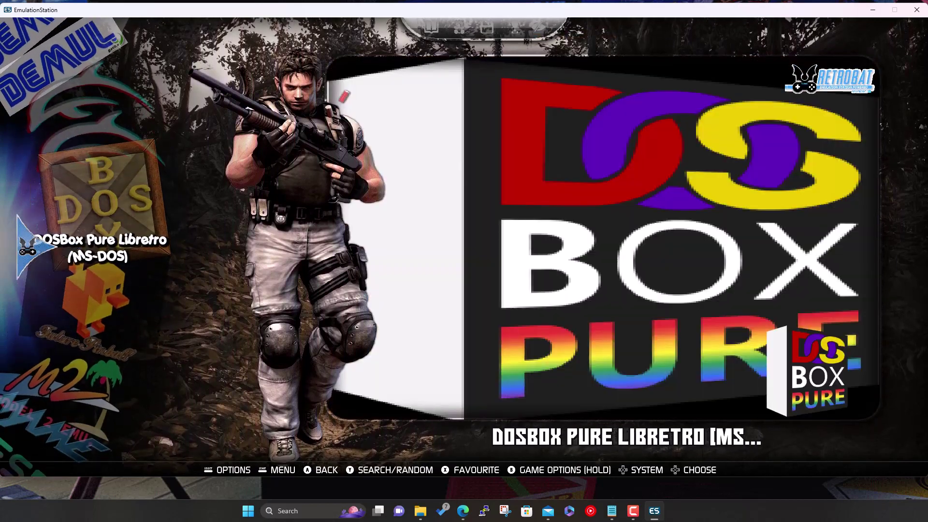
{"action": "key", "text": "Down"}
{"action": "key", "text": "Down"}
{"action": "key", "text": "Down"}
{"action": "key", "text": "Down"}
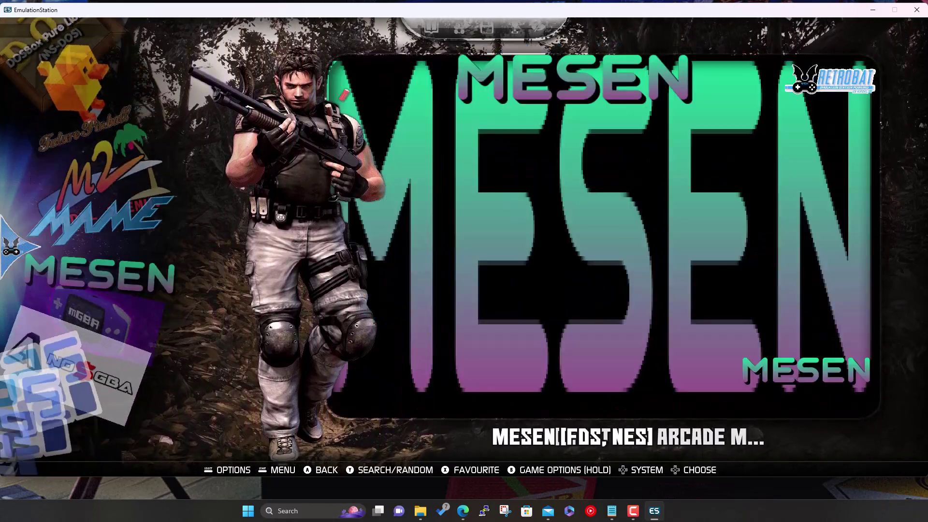
{"action": "key", "text": "Down"}
{"action": "key", "text": "Down"}
Exit the RetroBat emulator list back to the system carousel with its Atari entries
{"action": "key", "text": "Escape"}
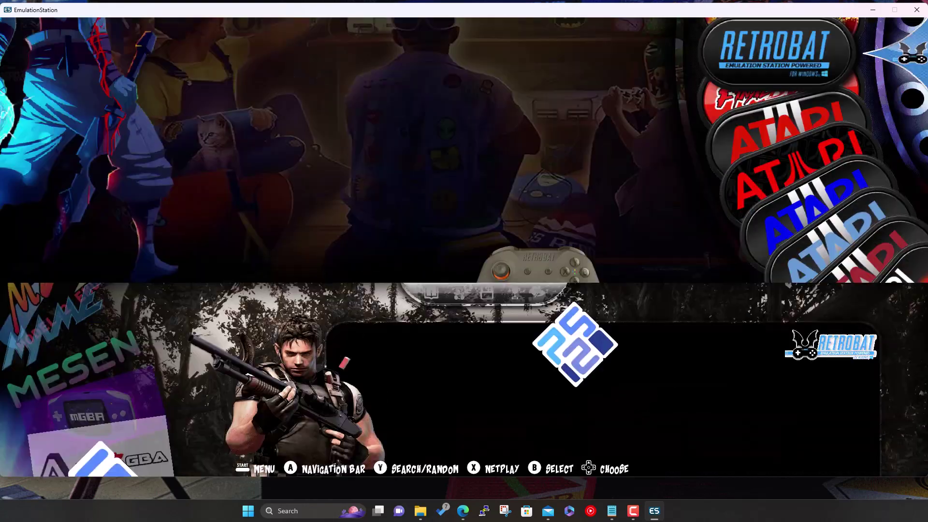